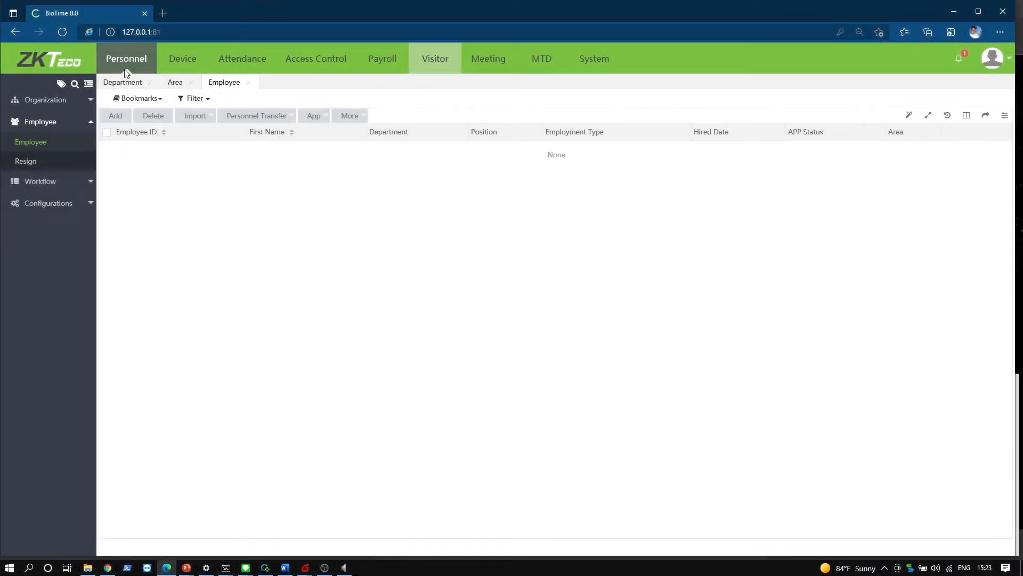
- Open the Personnel employee list, start a new employee record and enter the employee ID
left_click(147, 61)
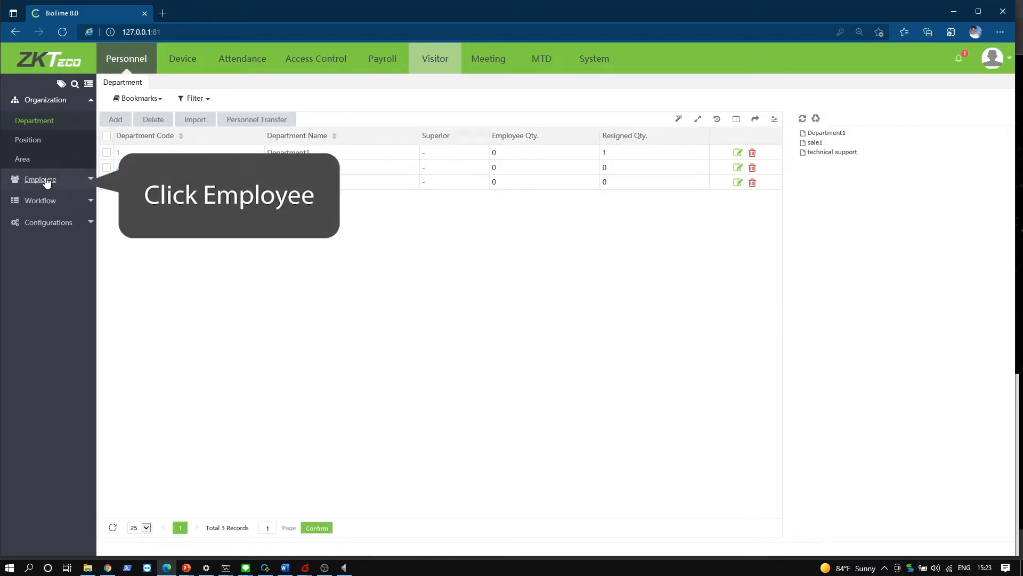
left_click(45, 181)
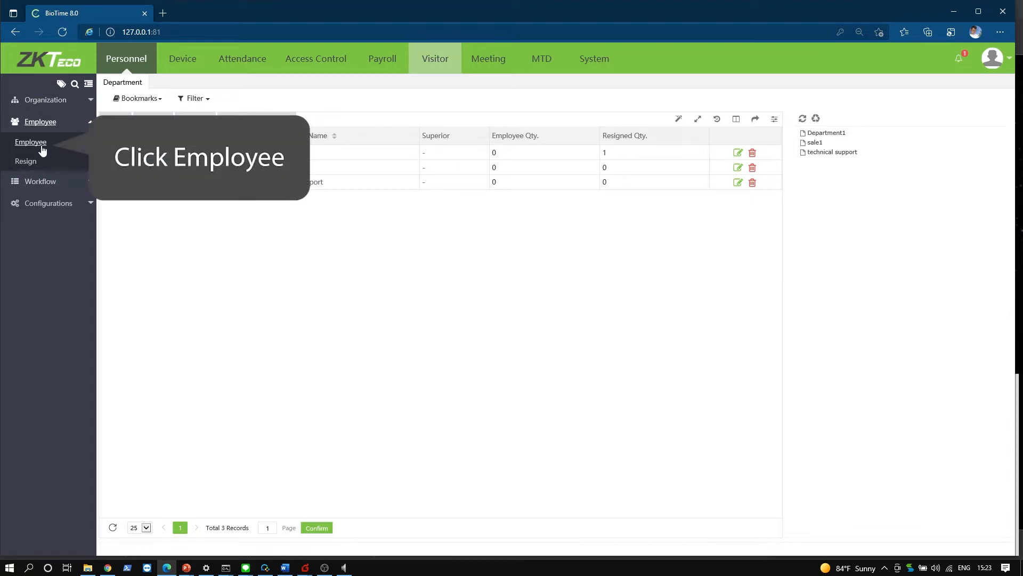
left_click(42, 147)
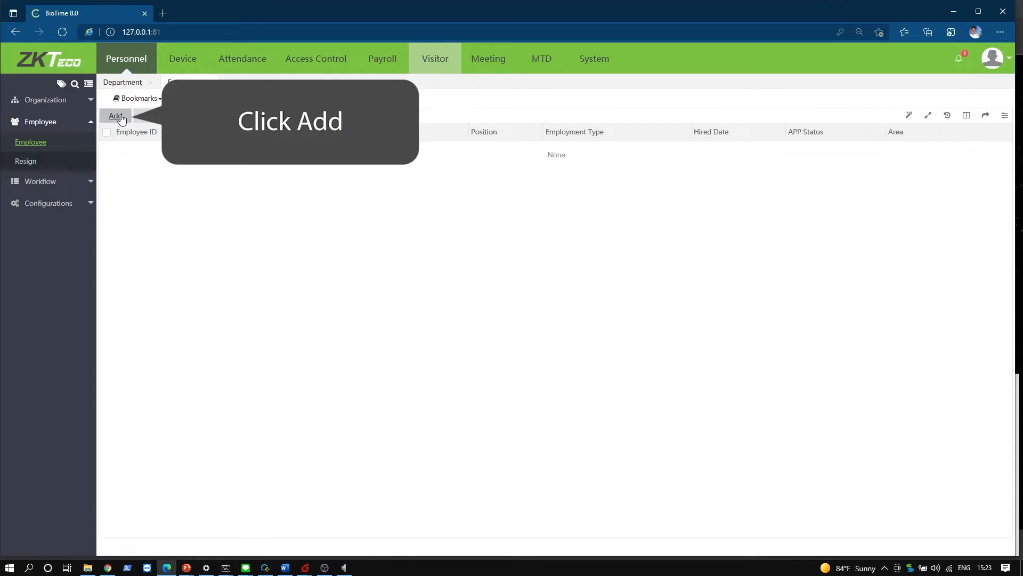
left_click(117, 117)
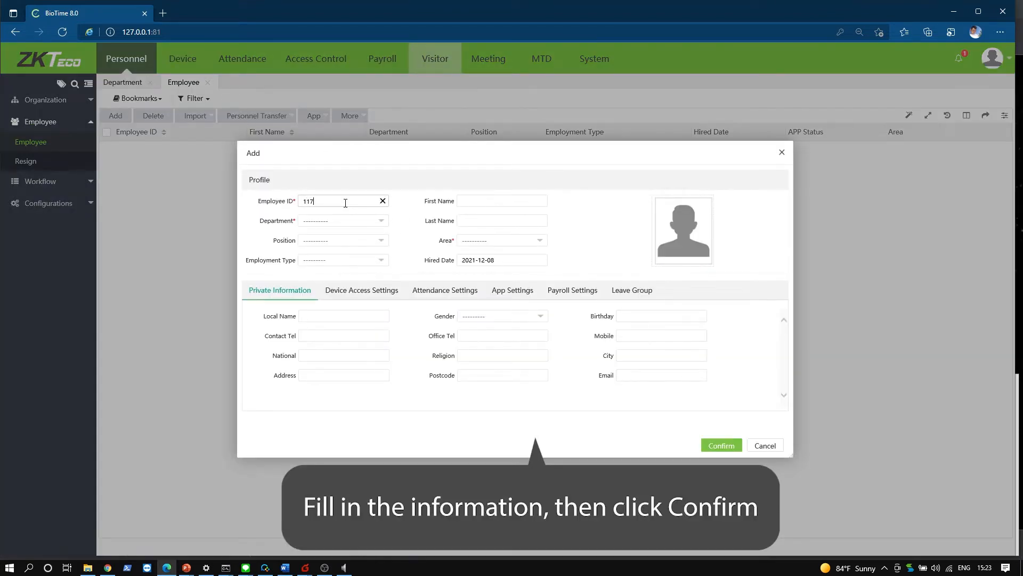
- Fill in the new employee's first and last name, with department technical support and position manager 1
left_click(472, 201)
left_click(357, 223)
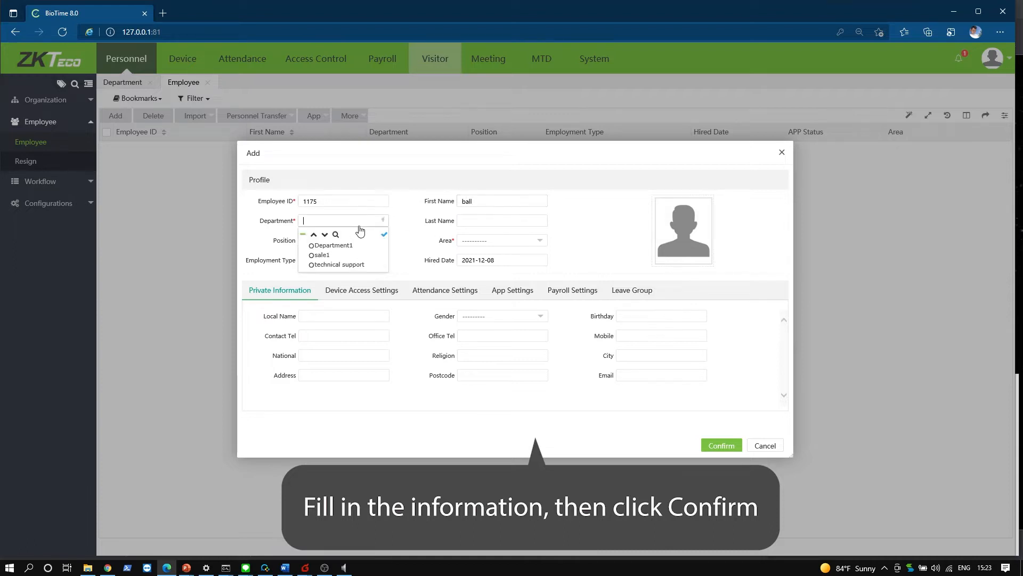
left_click(323, 265)
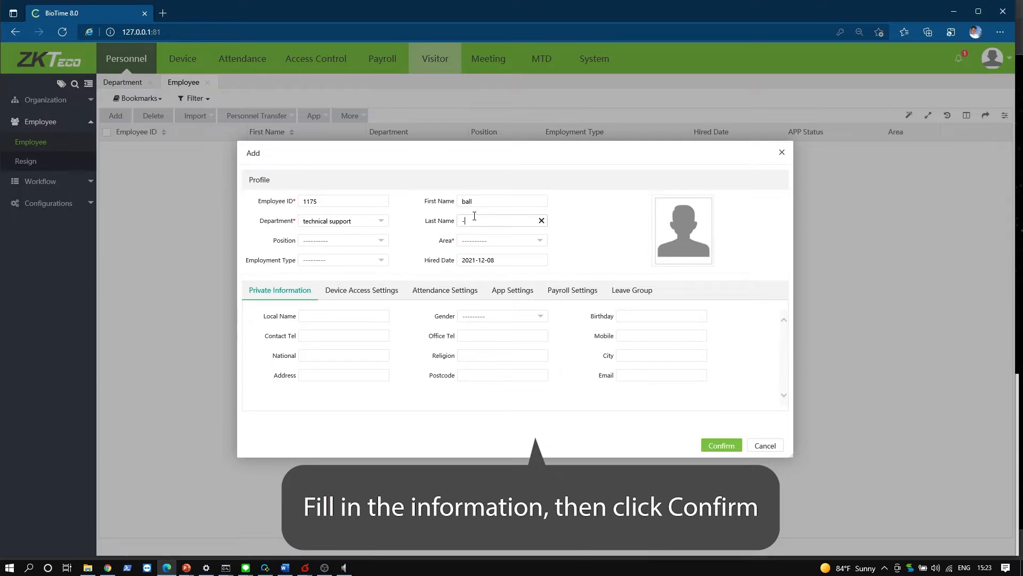
left_click(348, 242)
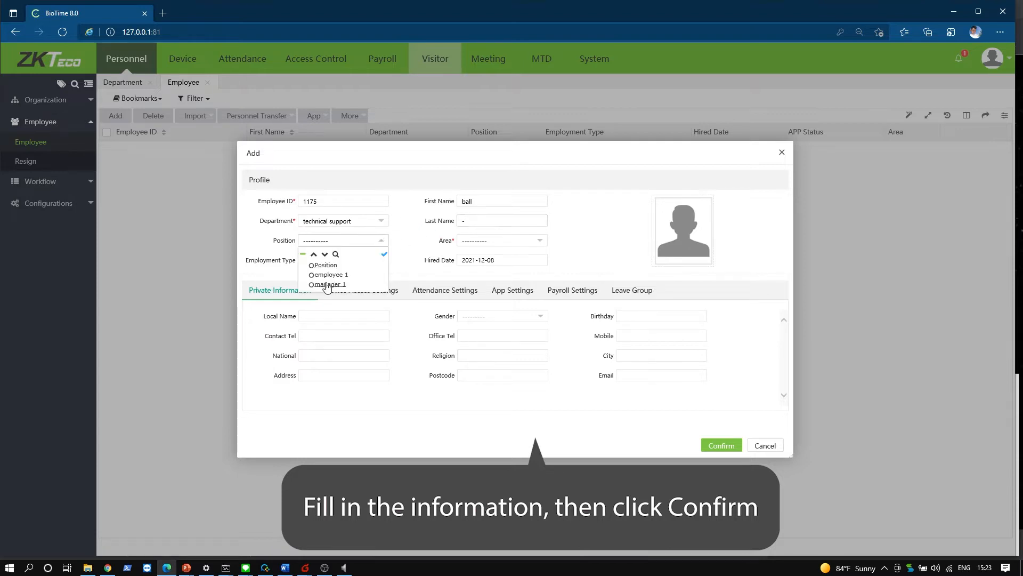
left_click(328, 284)
- Set the area to CW, employment type to Official and hired date to 2021-12-01, and fill in the employee's email
left_click(485, 241)
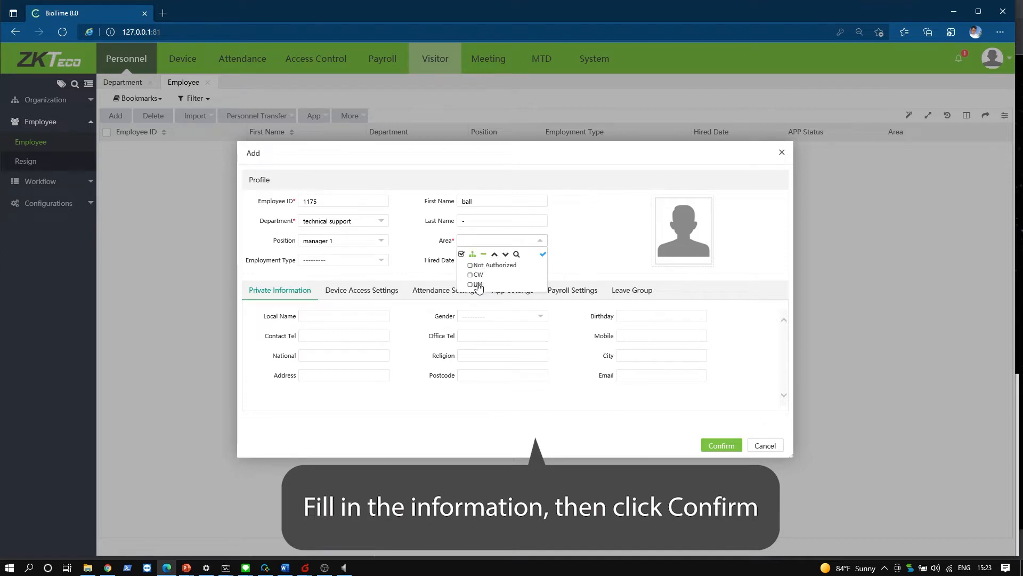
left_click(477, 274)
left_click(597, 239)
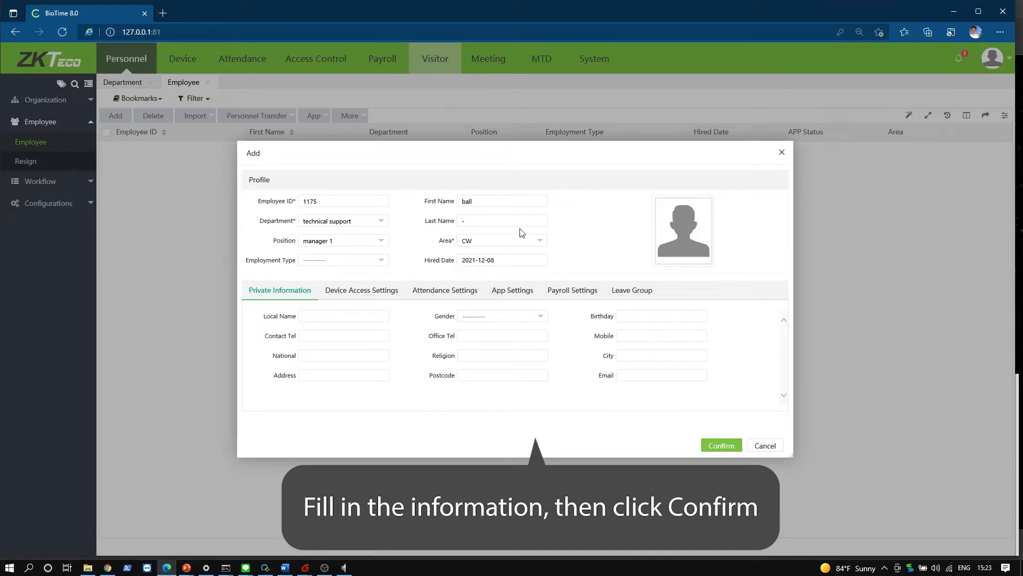
left_click(374, 261)
left_click(323, 281)
left_click(522, 317)
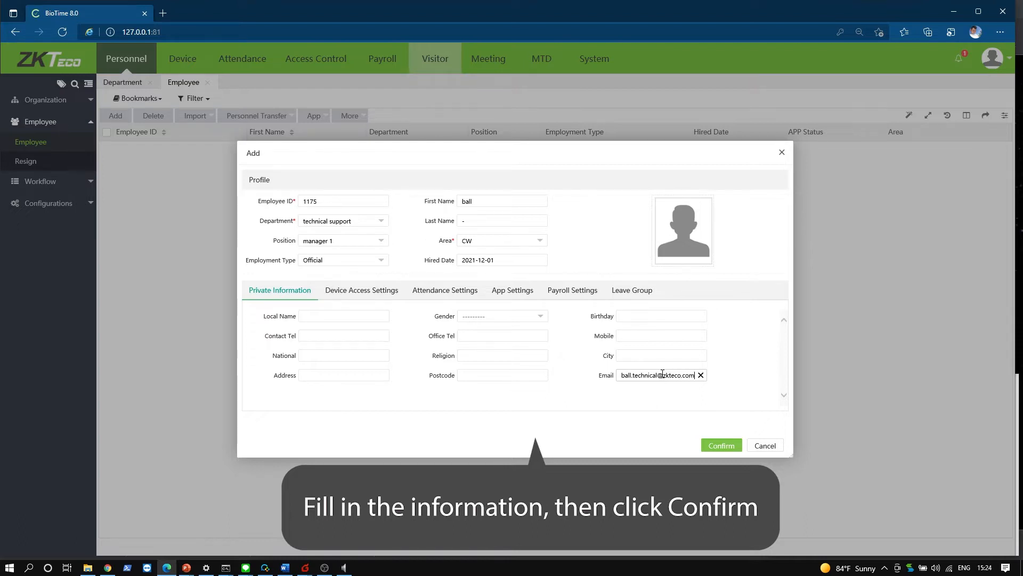
- Upload the employee's profile photo from New Folder on the Desktop
left_click(682, 226)
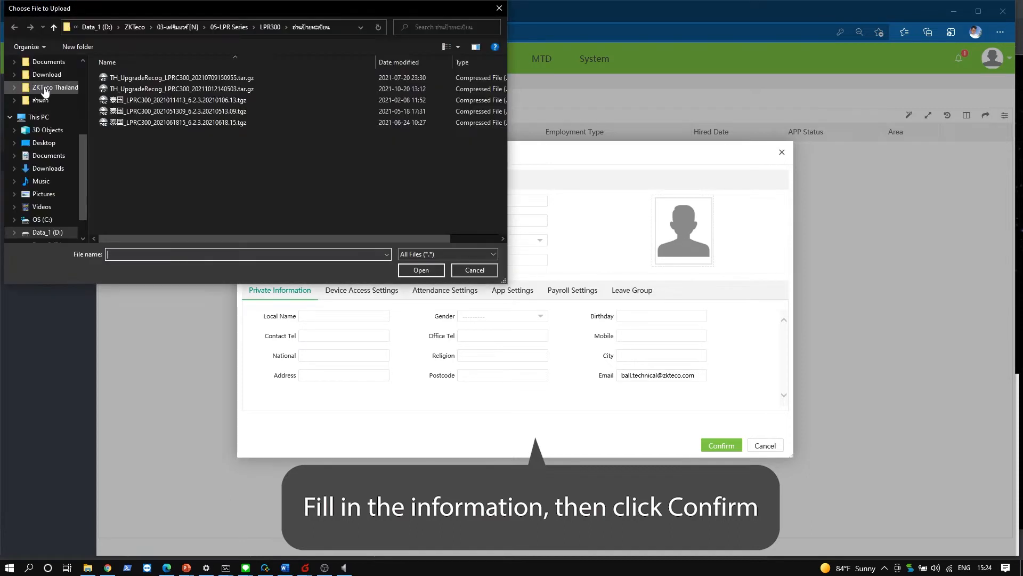
scroll(47, 93, "up", 2)
scroll(46, 93, "up", 2)
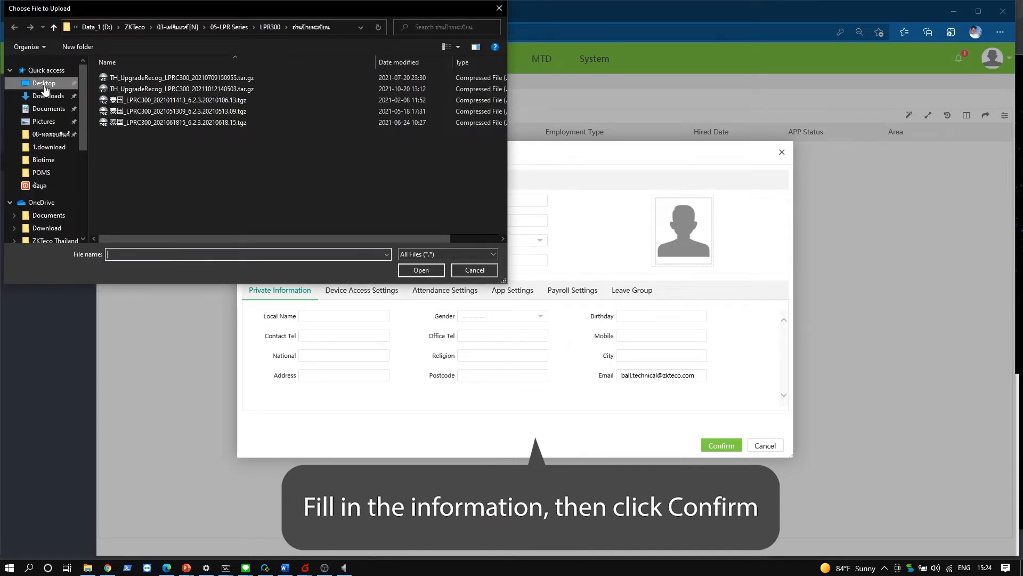
left_click(44, 83)
scroll(123, 111, "down", 2)
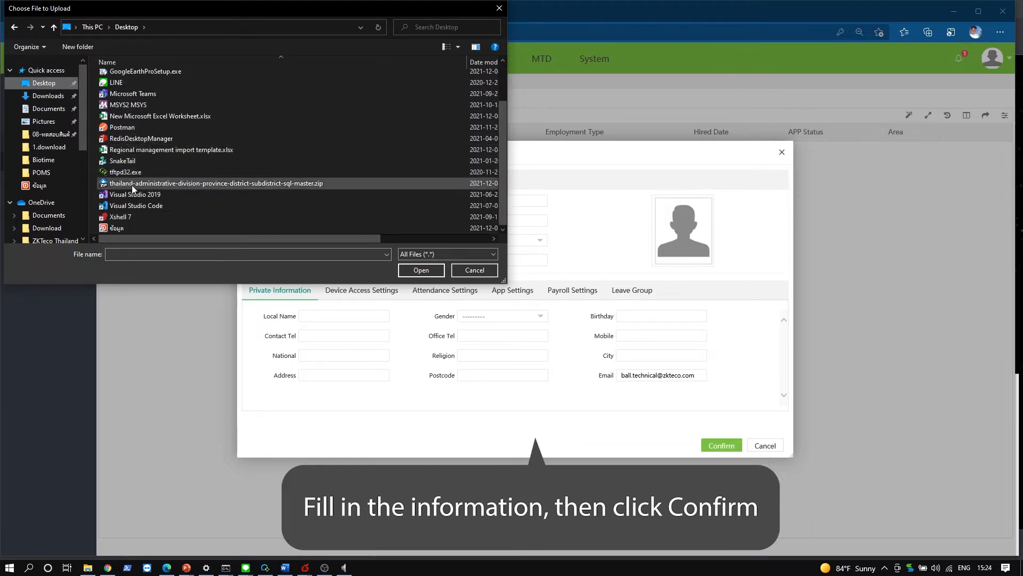
scroll(120, 198, "up", 2)
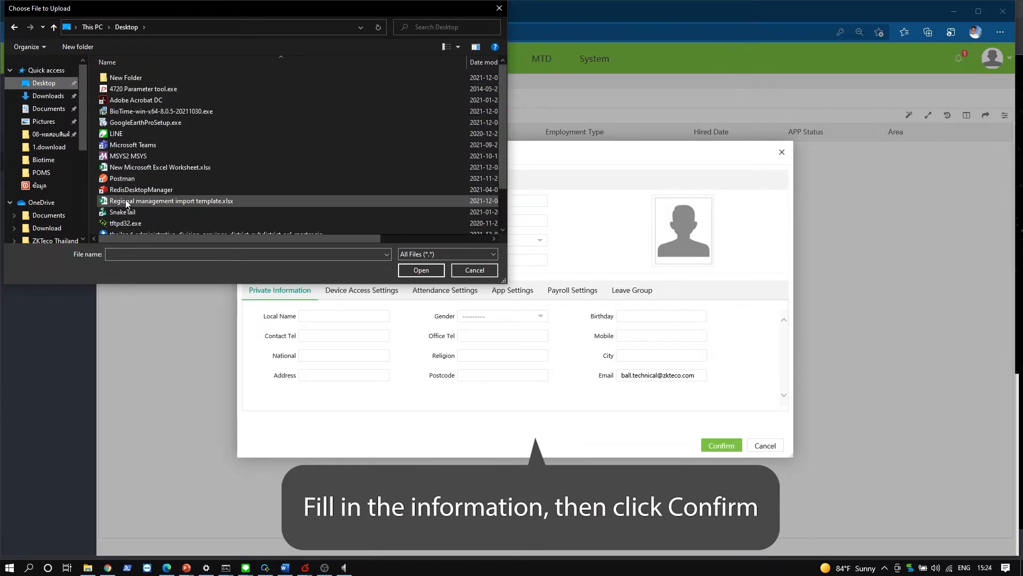
double_click(127, 79)
double_click(127, 85)
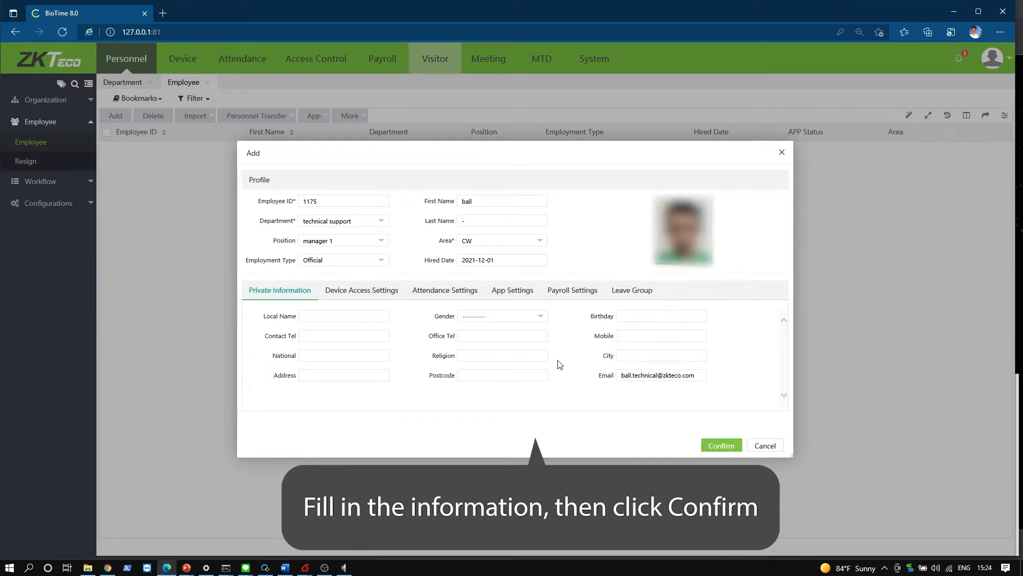
- Upload the employee's Bio-Photo in the device access settings and save the new employee
left_click(392, 292)
left_click(666, 343)
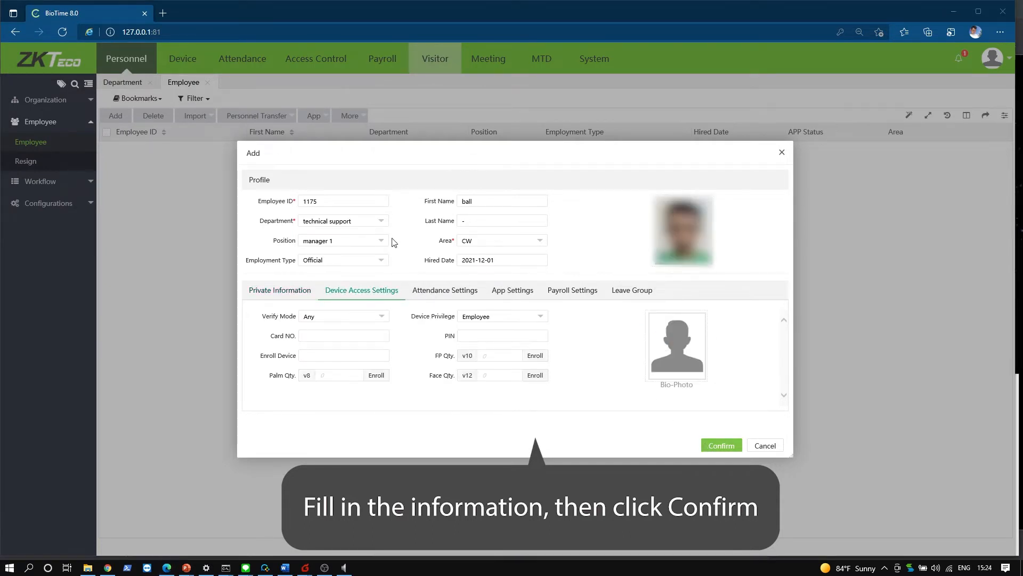
double_click(126, 87)
left_click(721, 445)
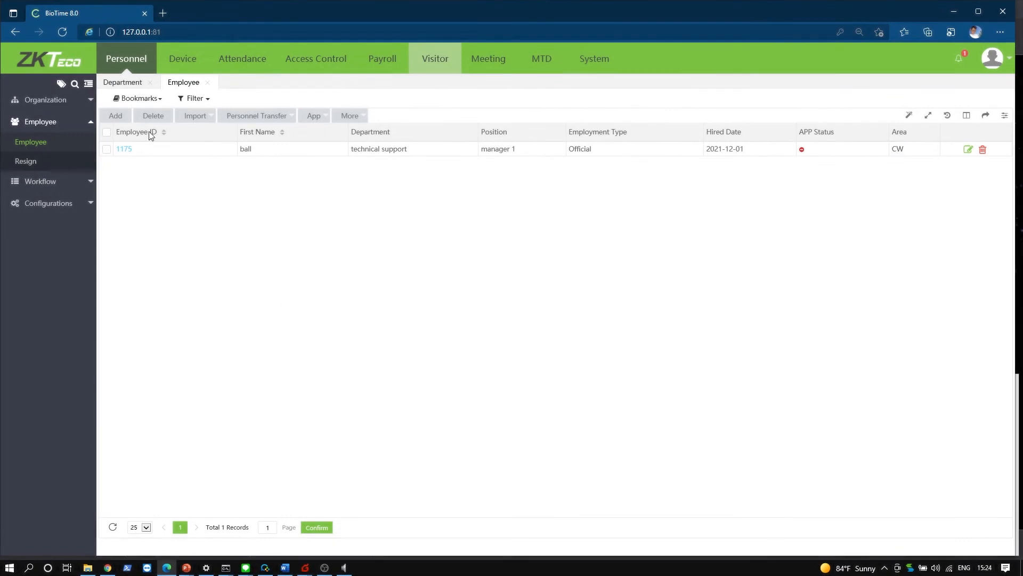
- Edit the added employee's record from the employee list, changing the last name and choosing a gender, and save it
left_click(140, 64)
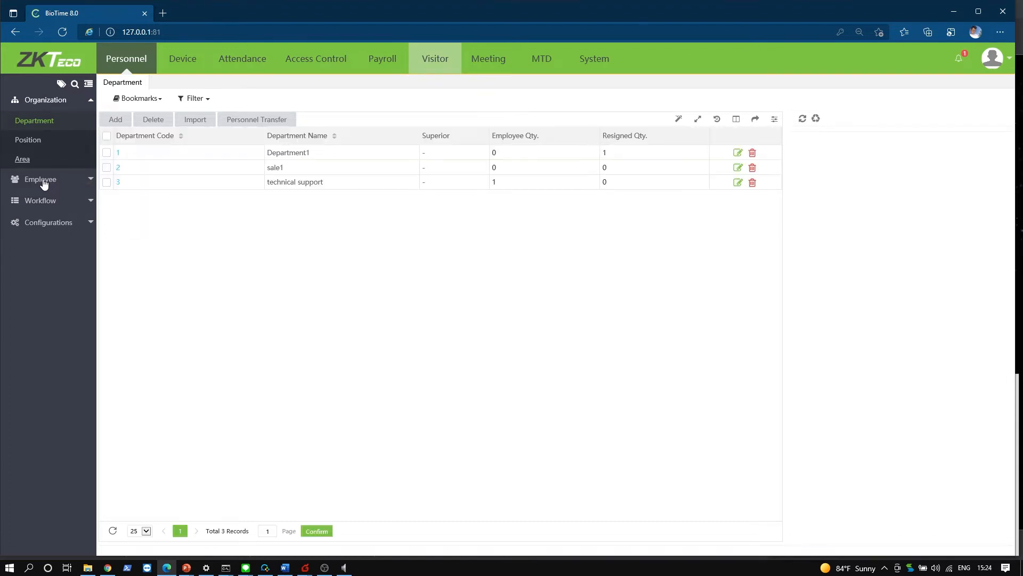
left_click(43, 181)
left_click(31, 148)
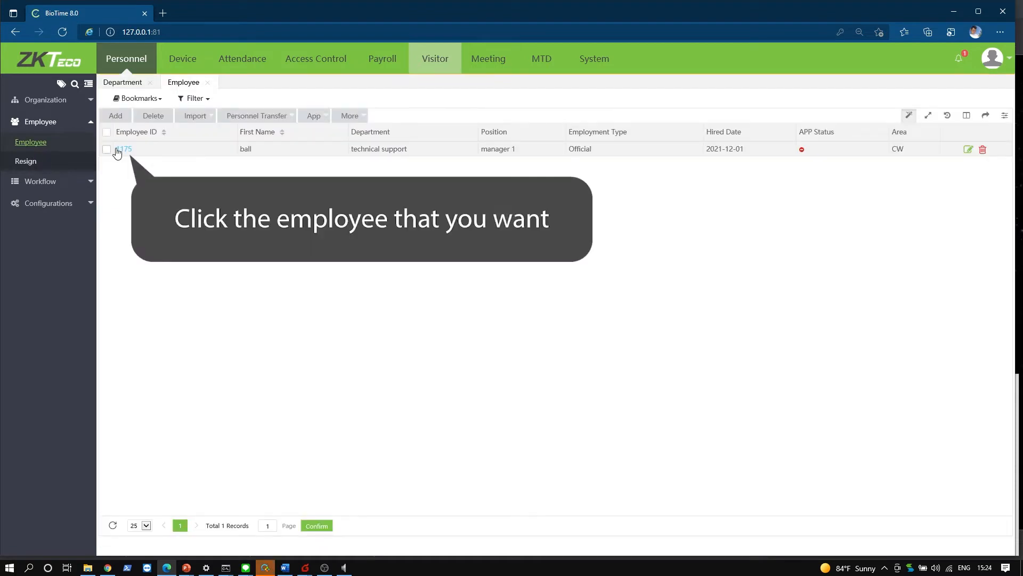
left_click(118, 150)
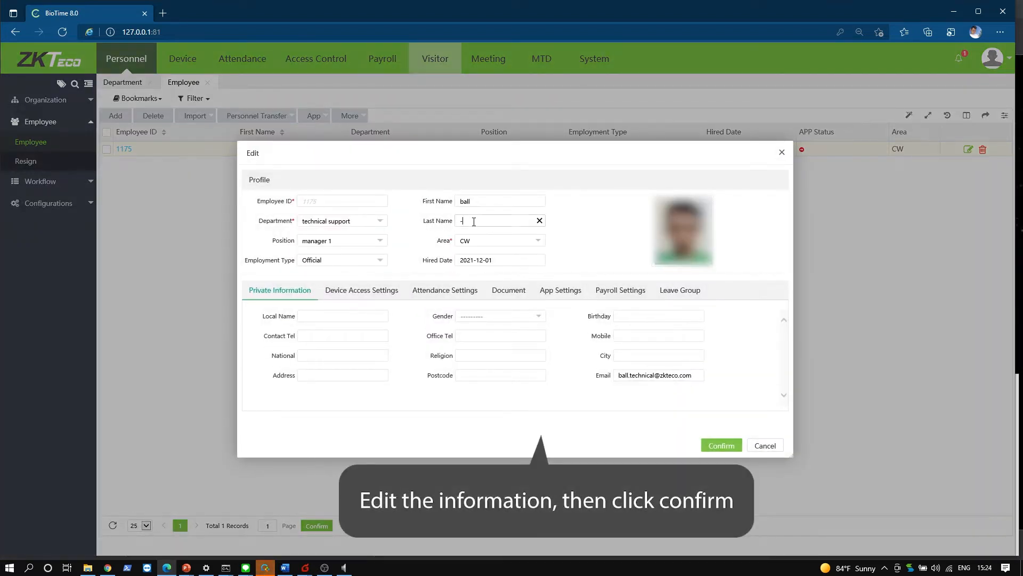
type("teco")
left_click(476, 318)
left_click(471, 345)
left_click(718, 448)
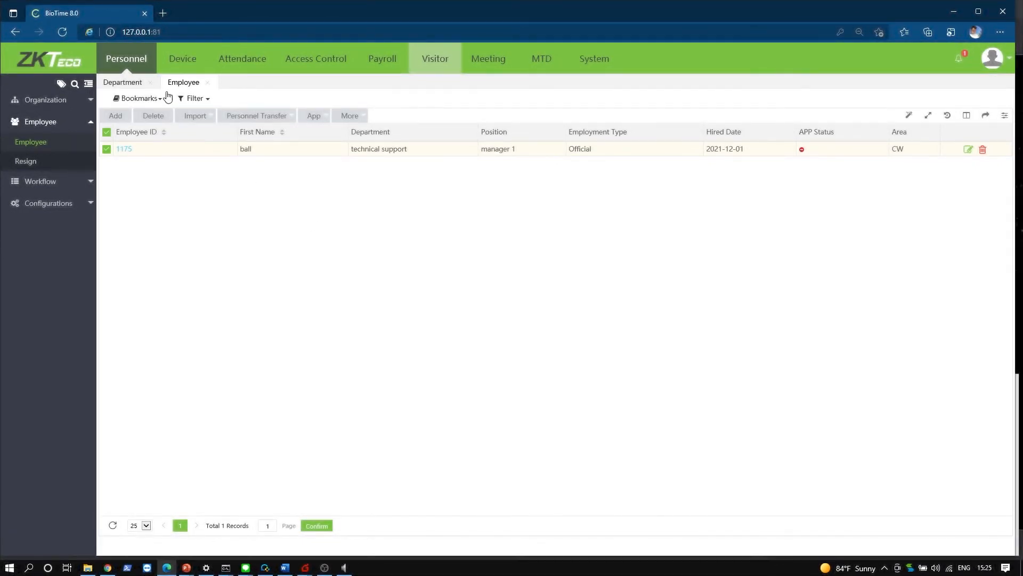
- Delete the employee from the Personnel employee list and confirm the deletion
left_click(125, 59)
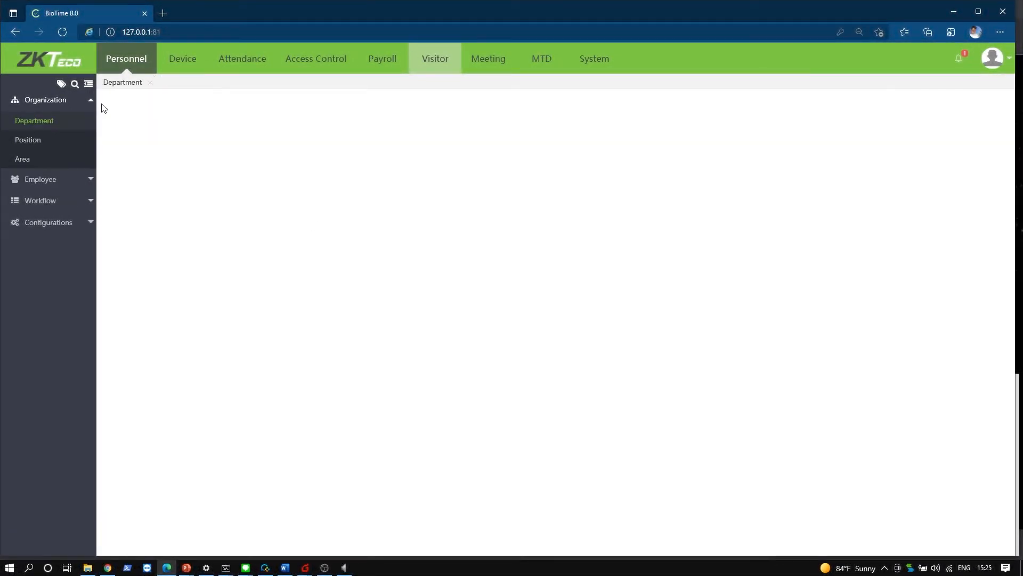
left_click(37, 183)
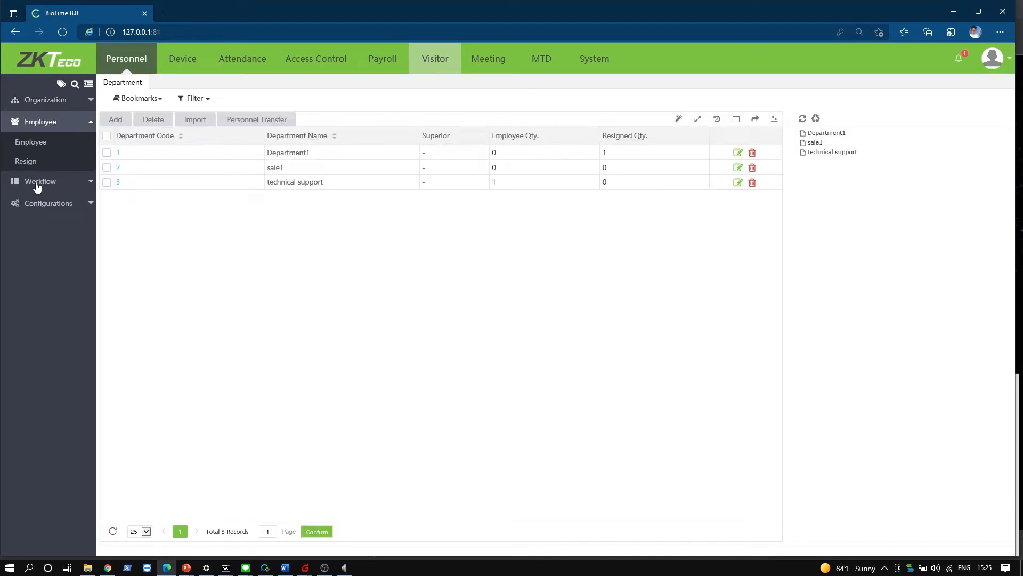
left_click(30, 143)
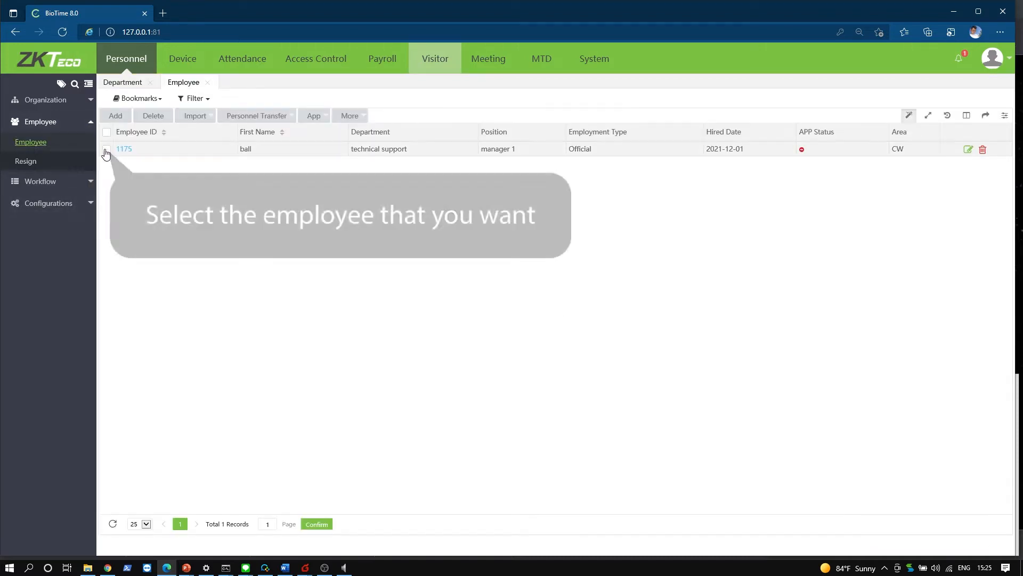
left_click(106, 150)
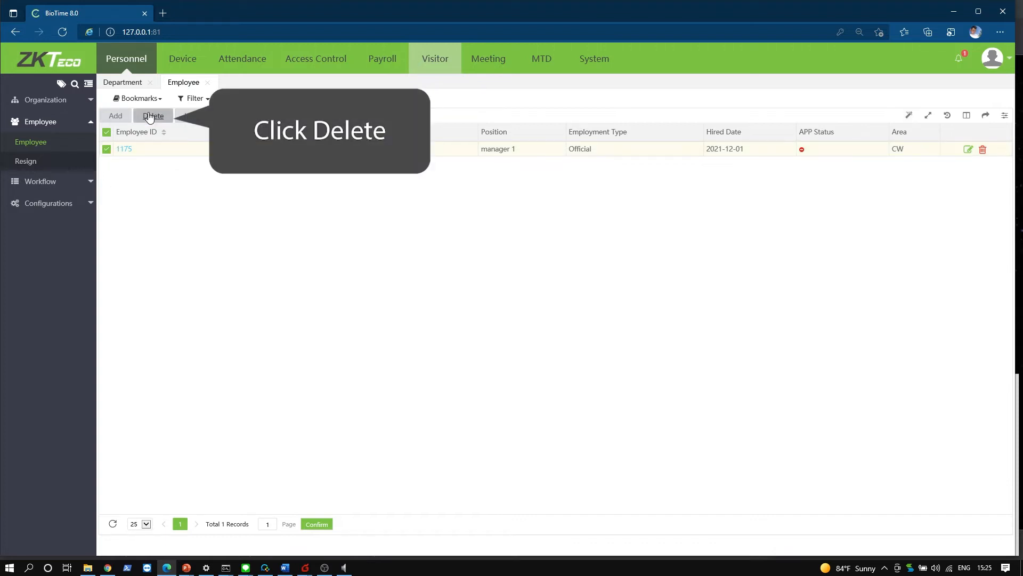
left_click(151, 116)
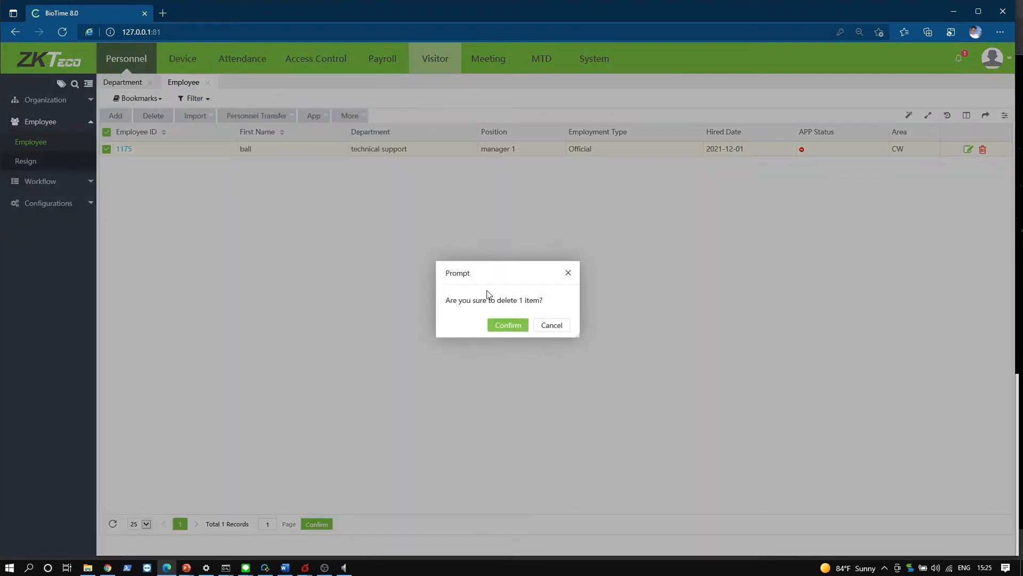
left_click(508, 325)
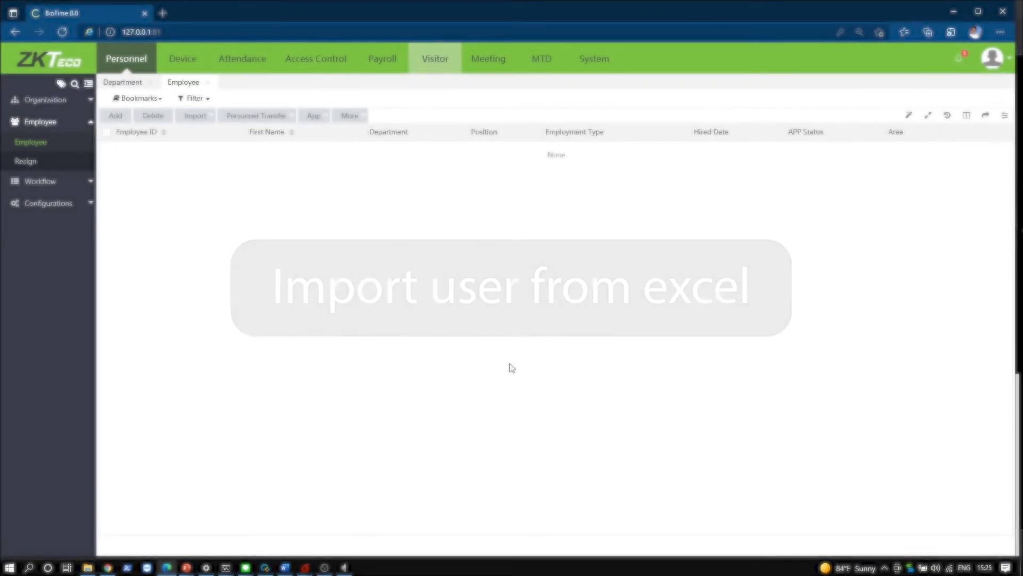
- Return to the Personnel employee list and start an employee import
left_click(132, 62)
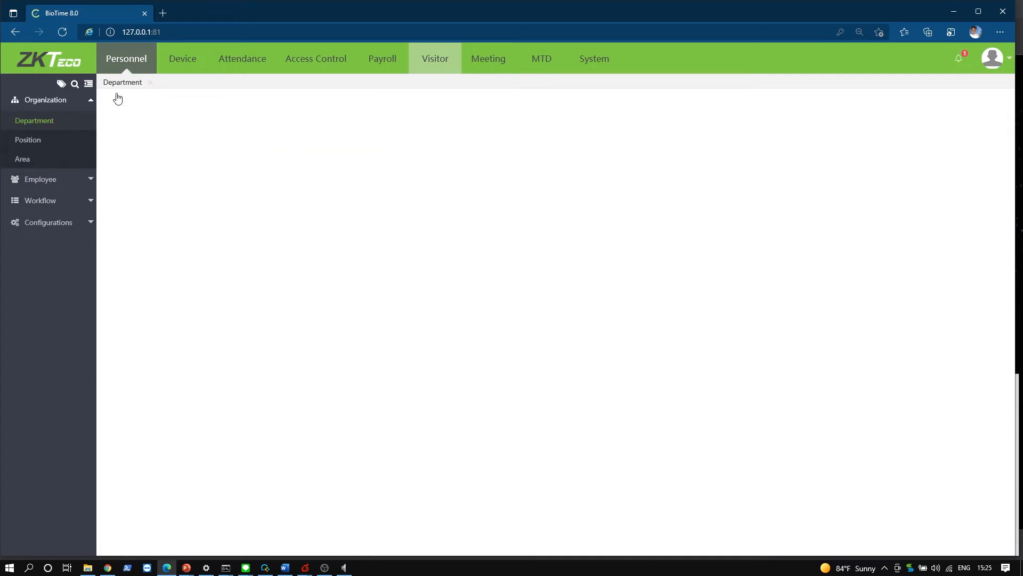
left_click(33, 179)
left_click(38, 149)
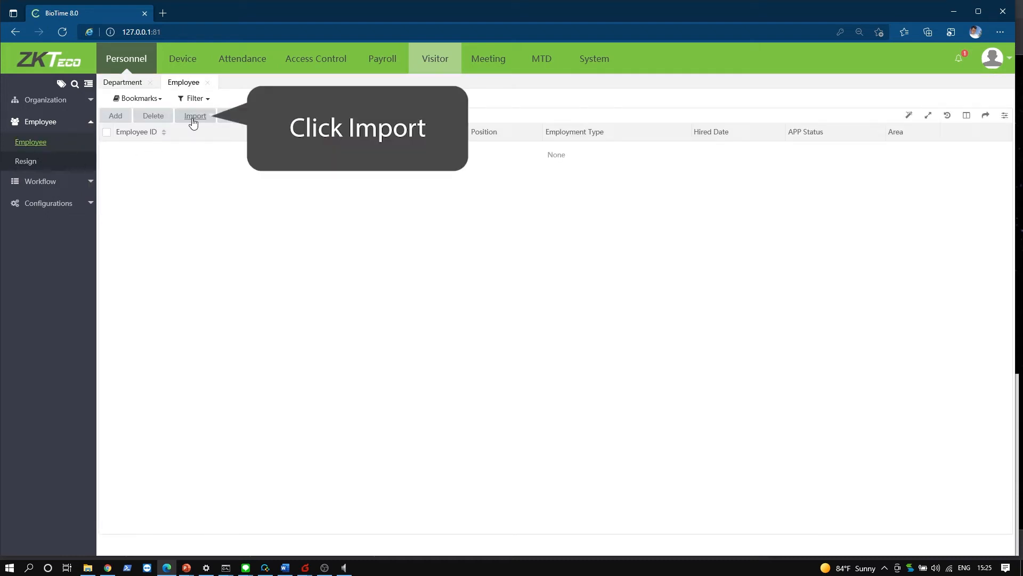
left_click(194, 122)
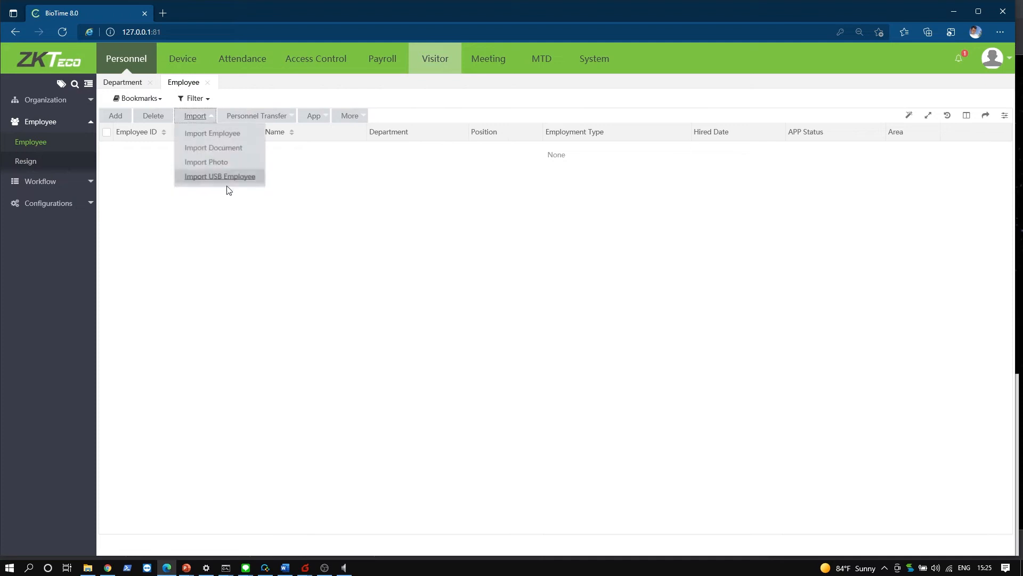
left_click(214, 134)
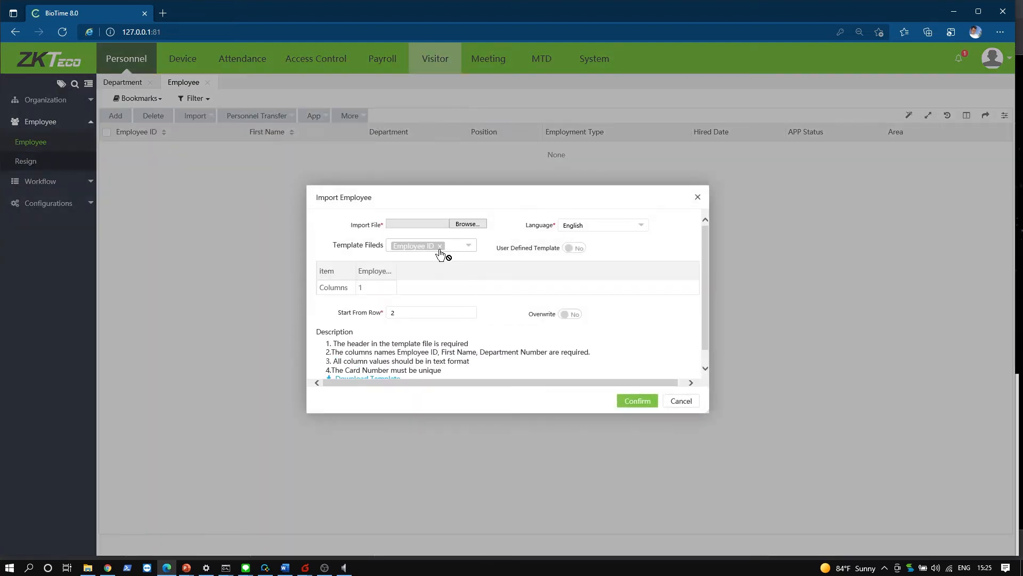
- Include First Name and Last Name in the import template fields and download the template
left_click(457, 248)
left_click(426, 277)
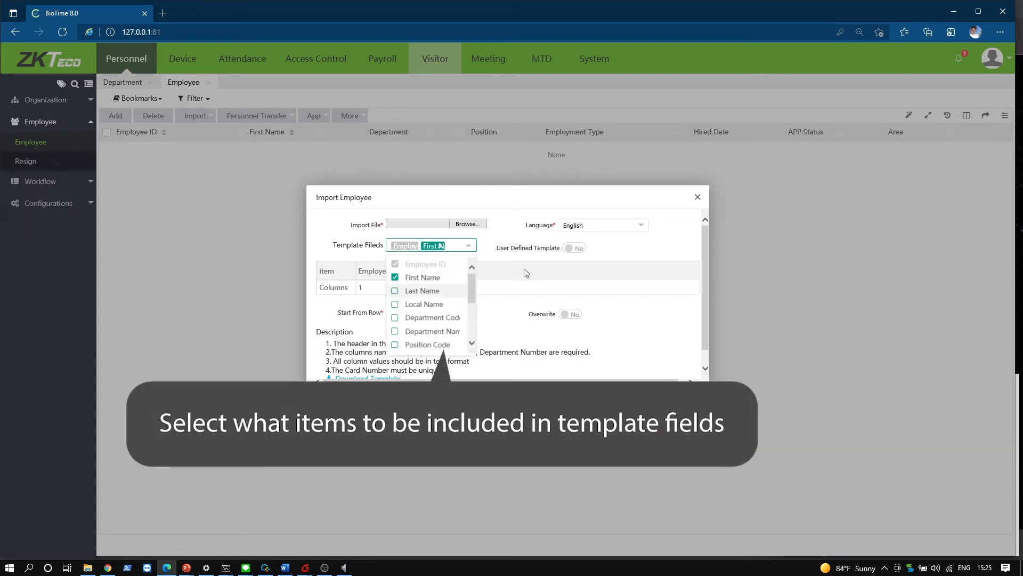
left_click(425, 291)
left_click(568, 308)
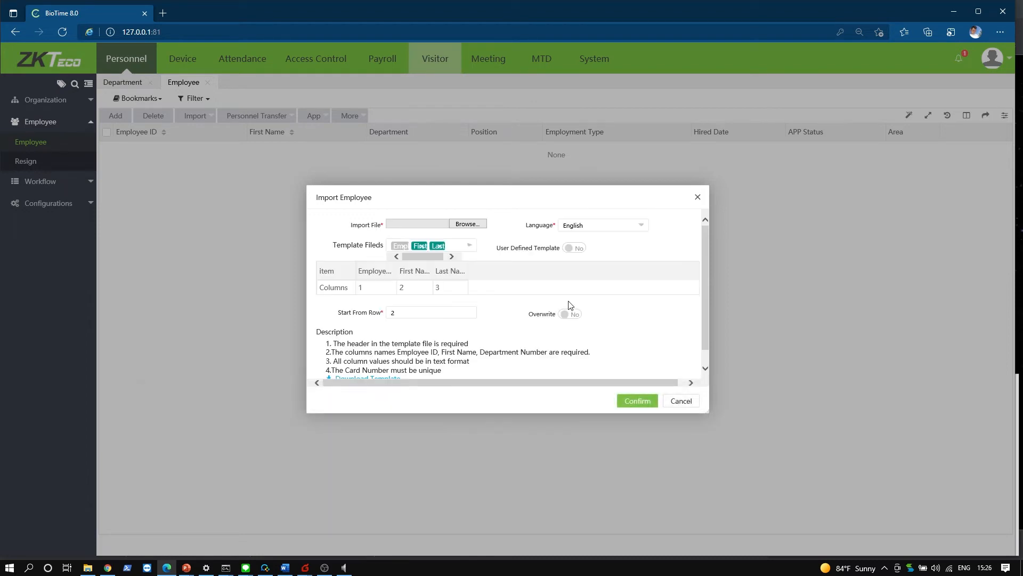
scroll(624, 352, "down", 1)
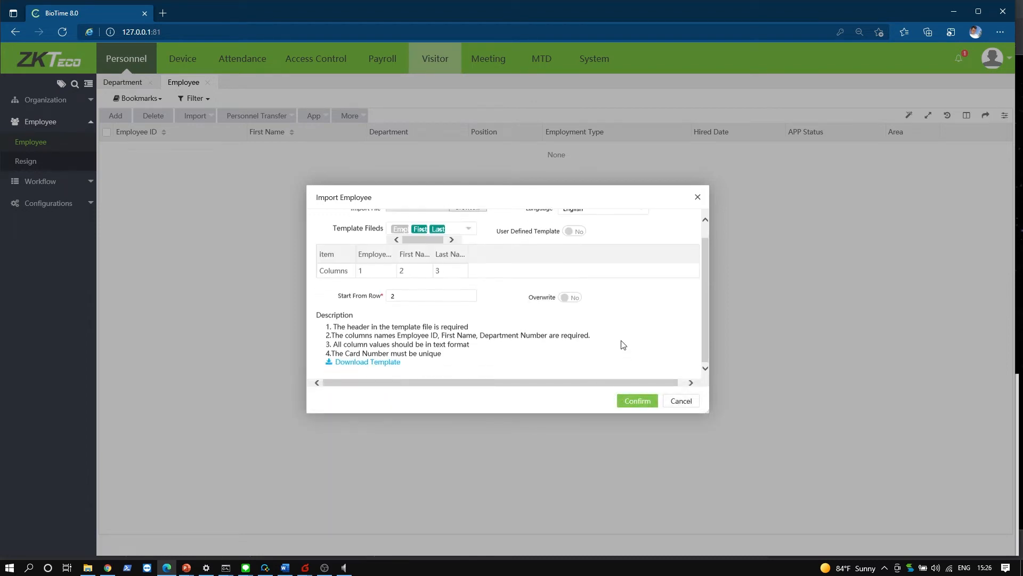
left_click(380, 363)
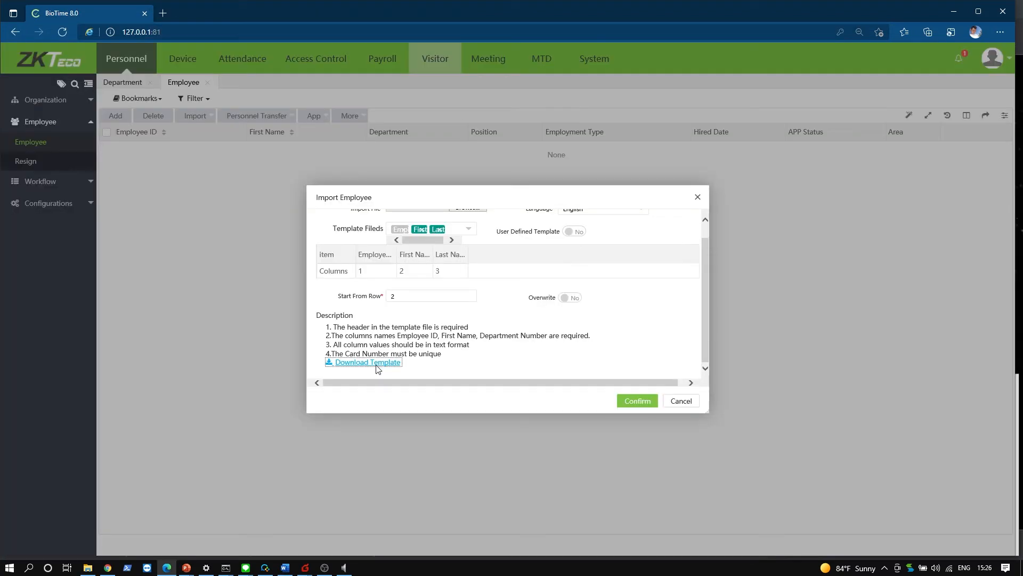
- Save the downloaded template as Employee.xls in New Folder on the Desktop
left_click(698, 544)
left_click(722, 530)
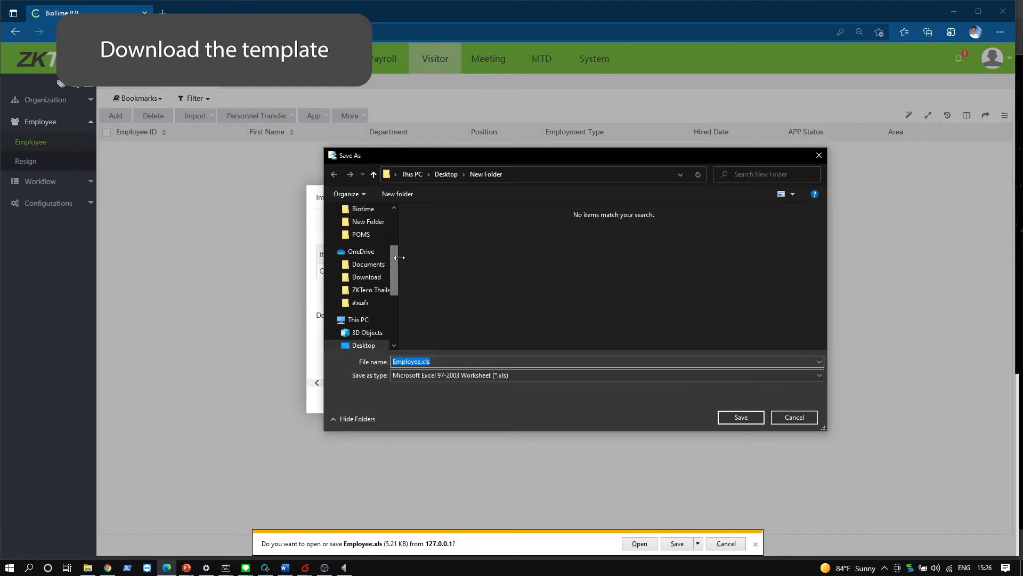
left_click(755, 422)
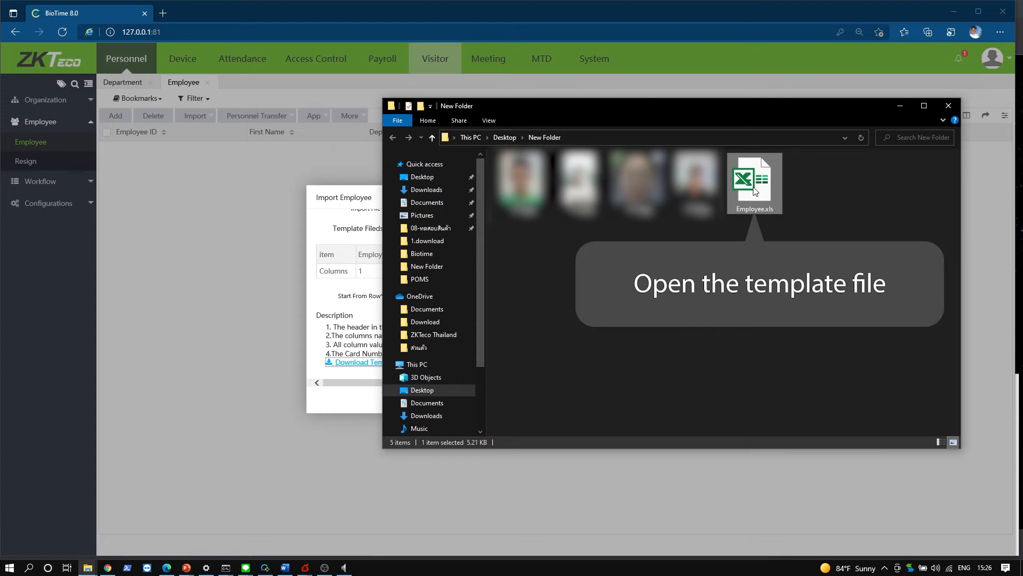
- Open Employee.xls from New Folder in Excel and enable editing
double_click(755, 187)
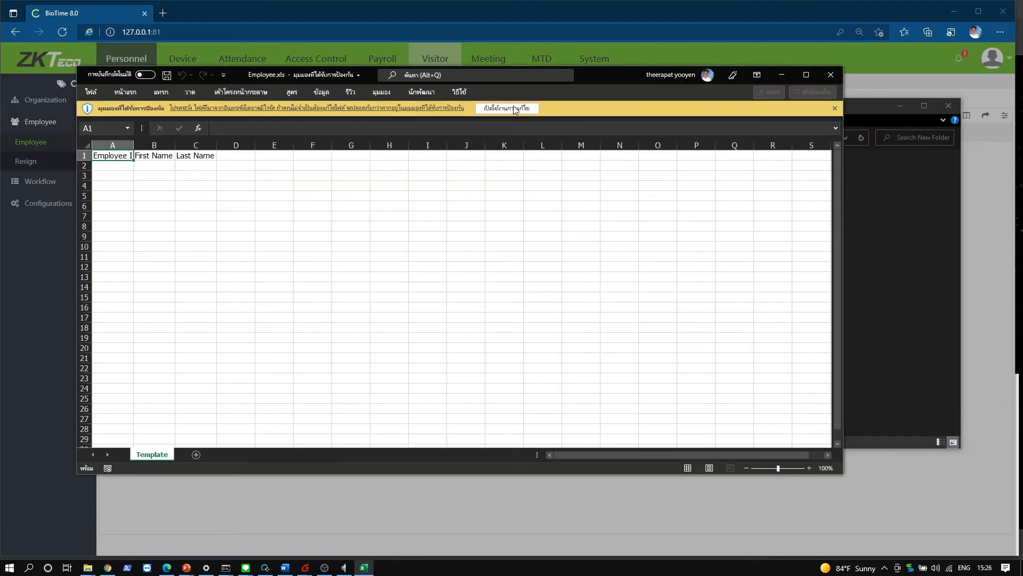
left_click(515, 109)
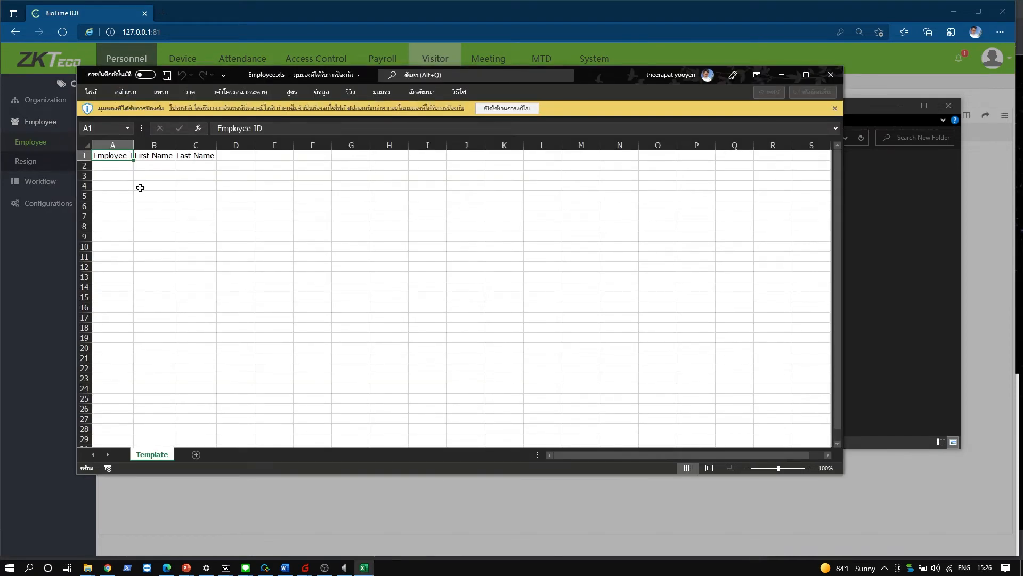
left_click(494, 110)
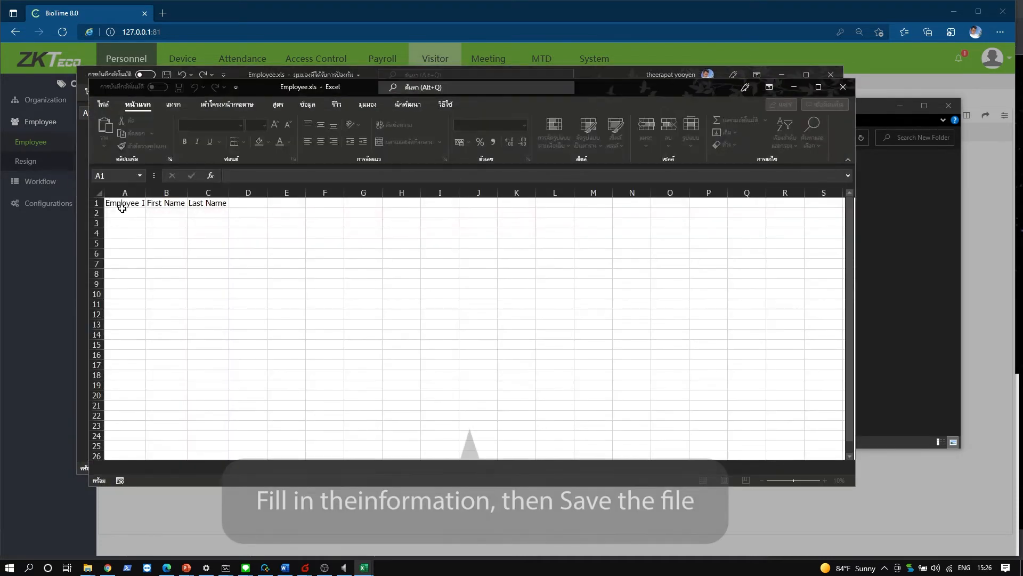
- Fill cells A2 to A5 of the Employee ID column with four consecutive employee IDs
left_click(133, 213)
type("175")
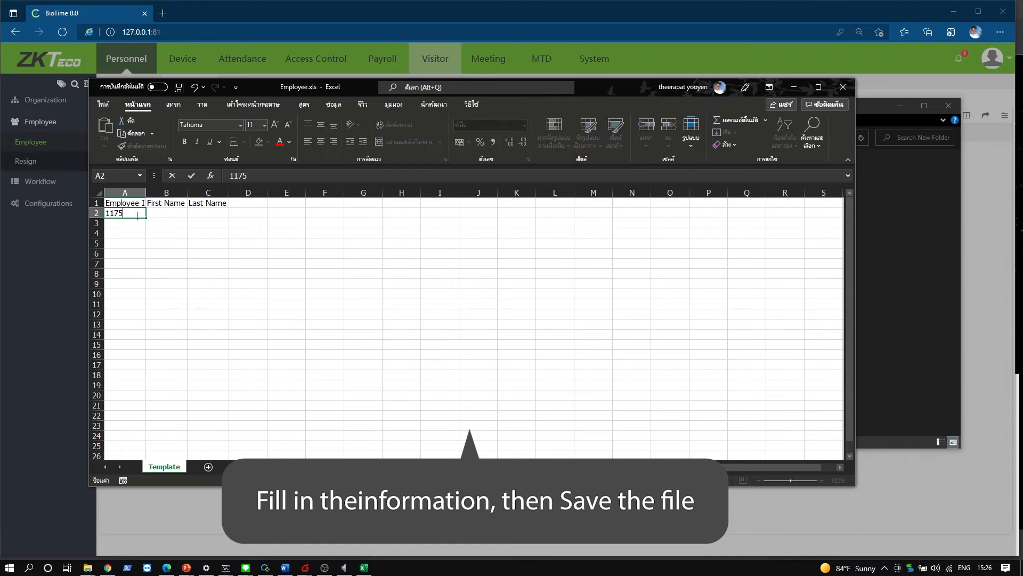
type("117")
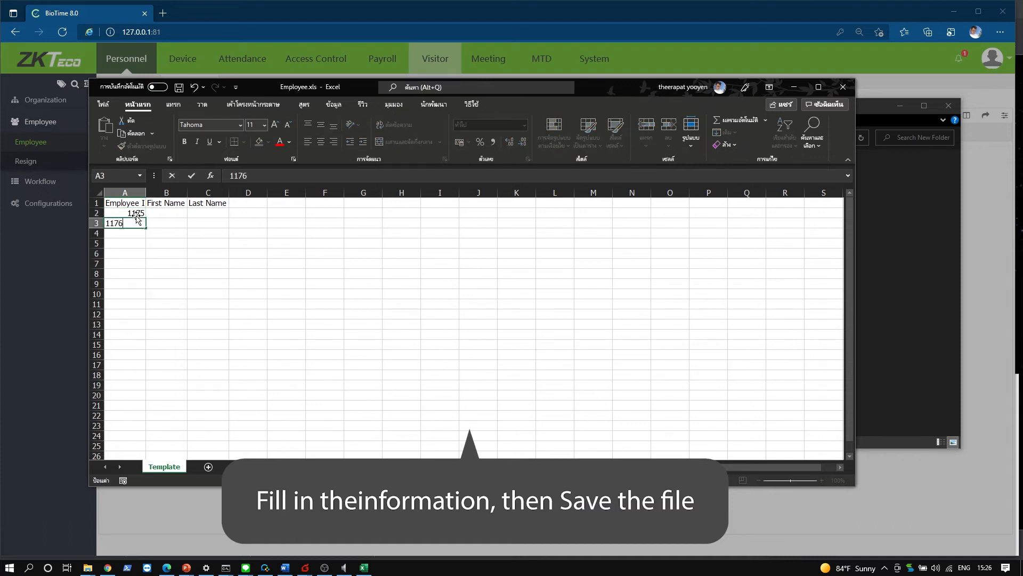
type("6")
key("Return")
type("117")
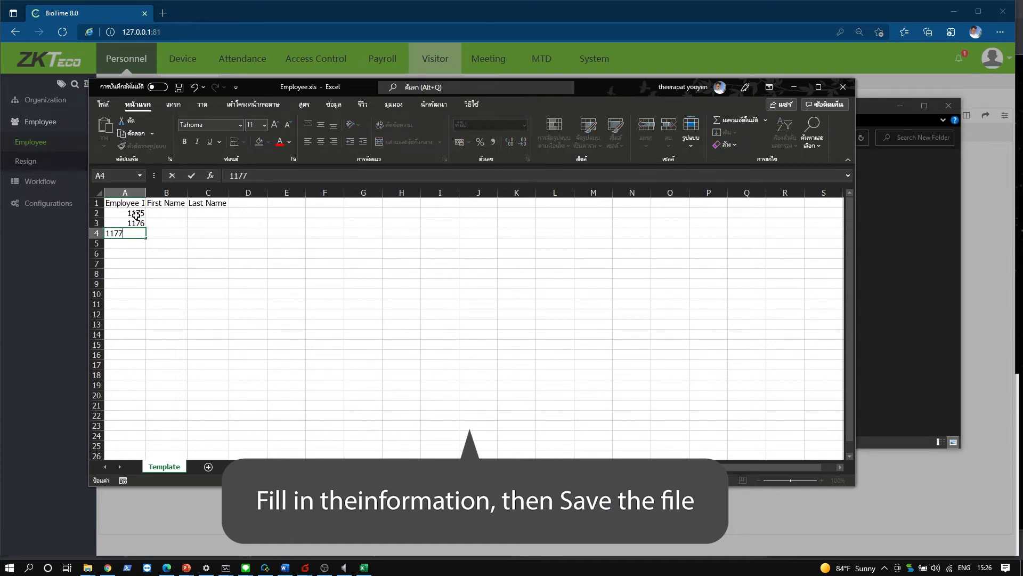
type("7")
key("Return")
type("117")
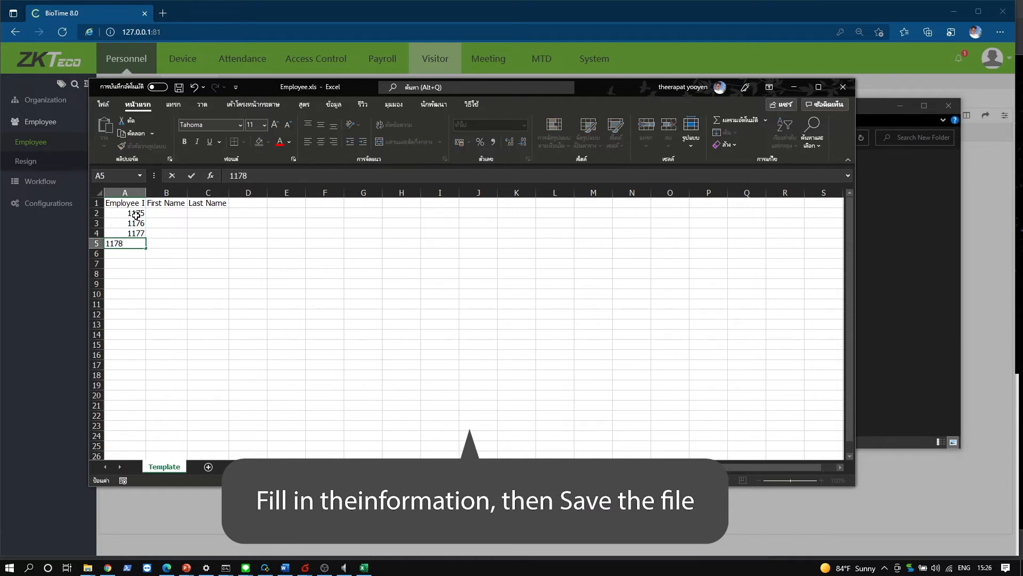
type("8")
- Enter the four employees' first names in cells B2 to B5 of the First Name column
left_click(164, 213)
type("bal")
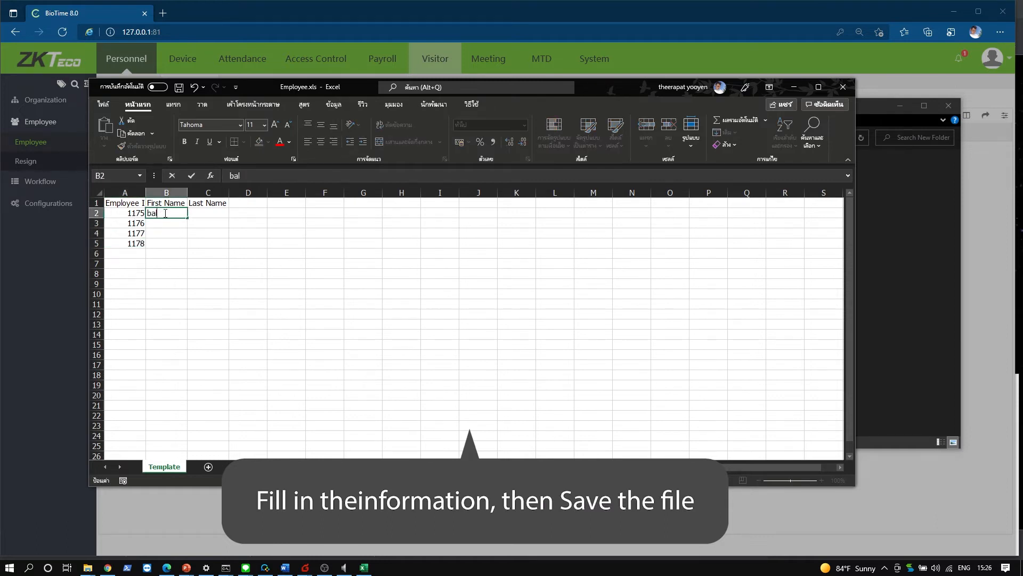
type("davis")
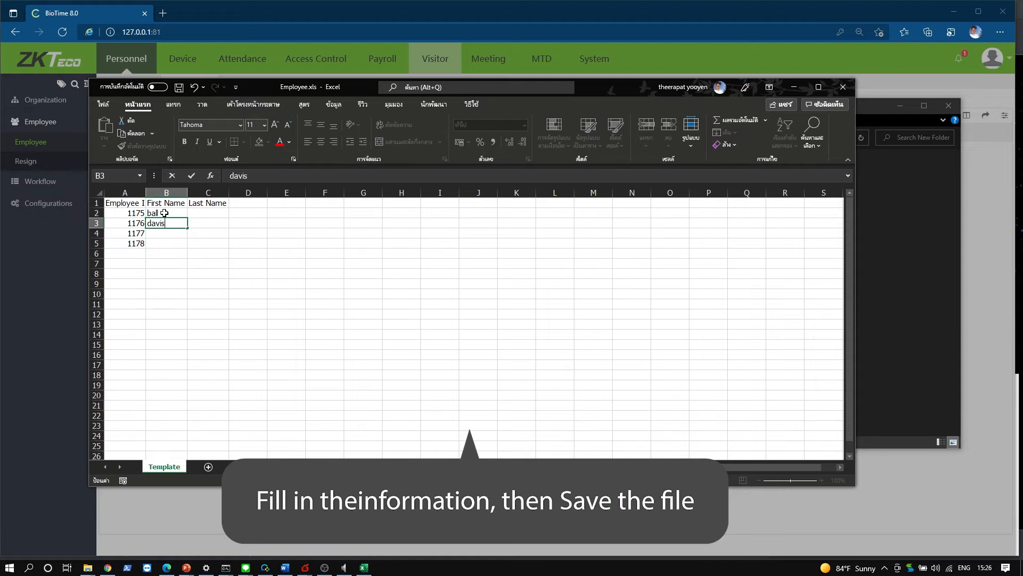
key("Return")
type("Jasmine")
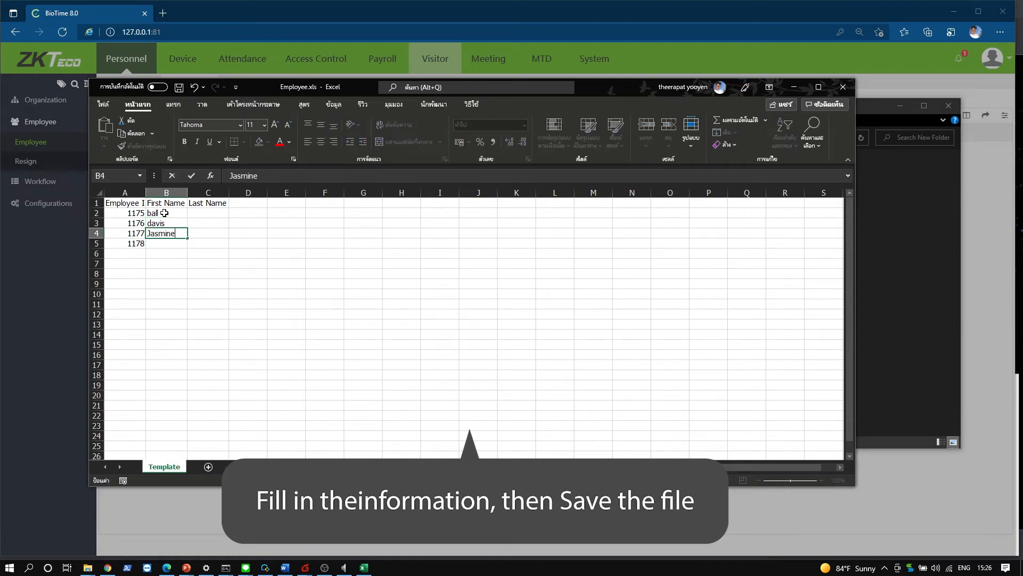
key("Return")
type("toom")
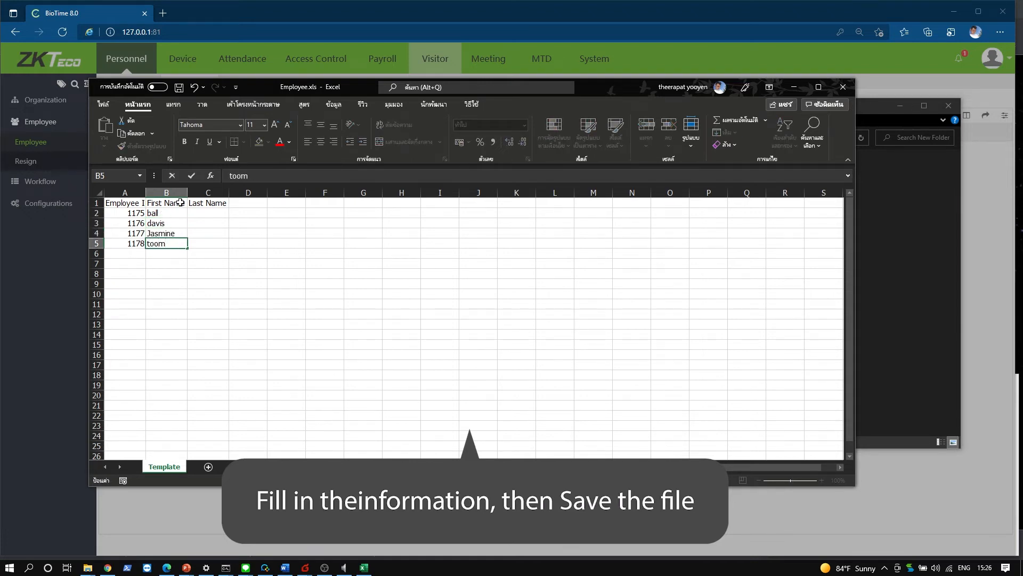
- Enter zkteco as the last name in C2 and fill it down to C5
left_click(199, 215)
type("zkteco")
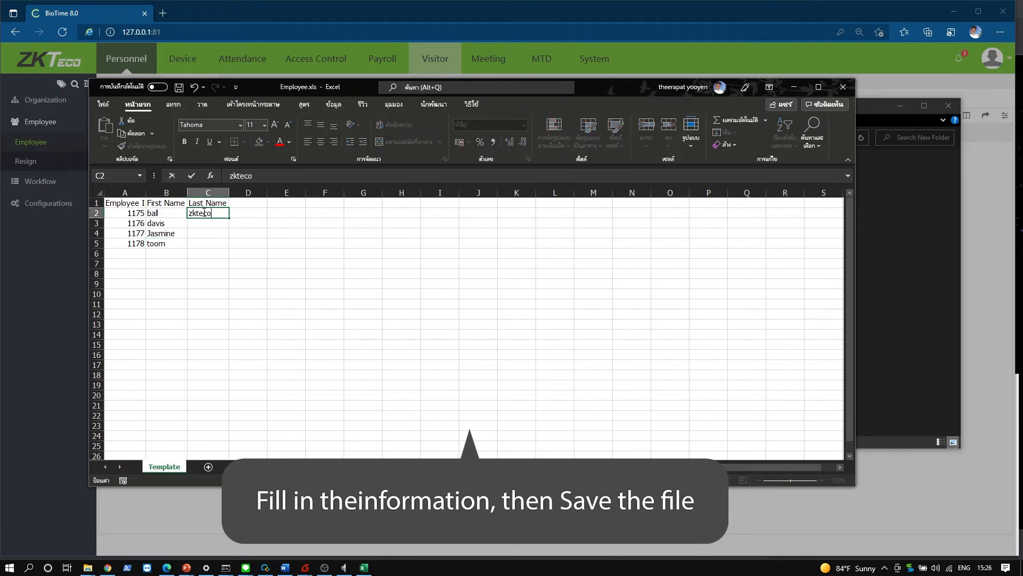
left_click(206, 246)
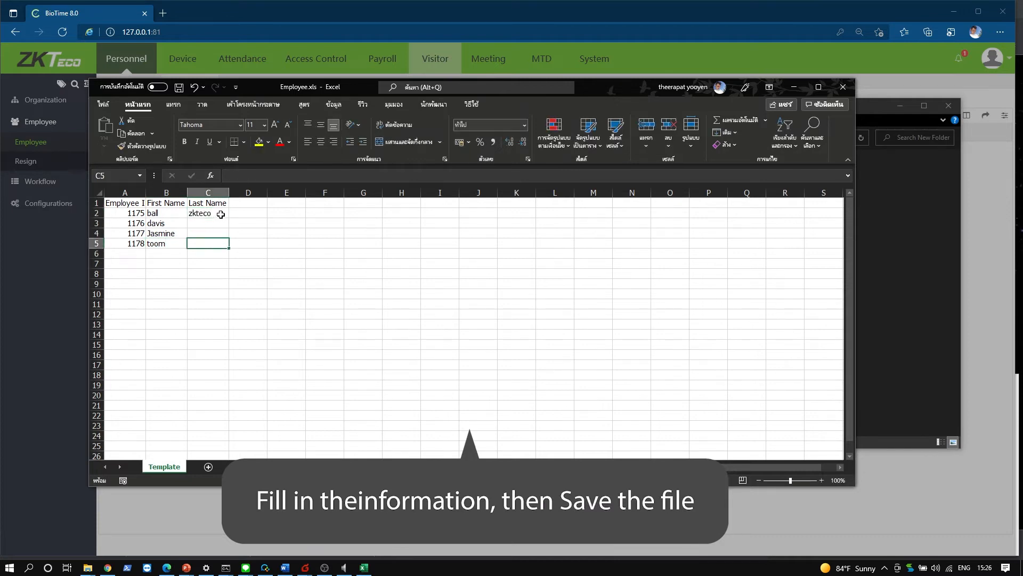
left_click_drag(232, 219, 229, 252)
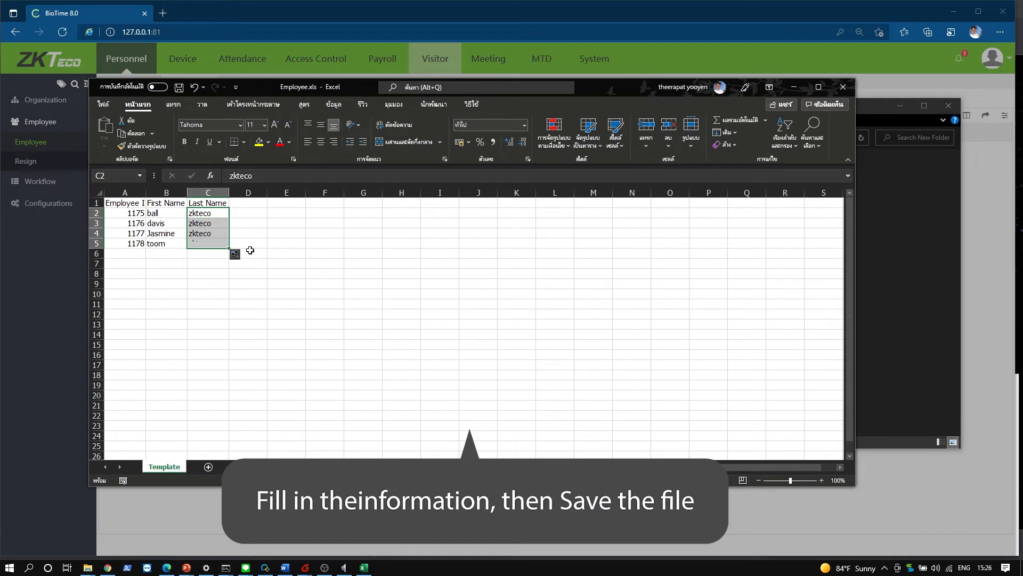
left_click(247, 252)
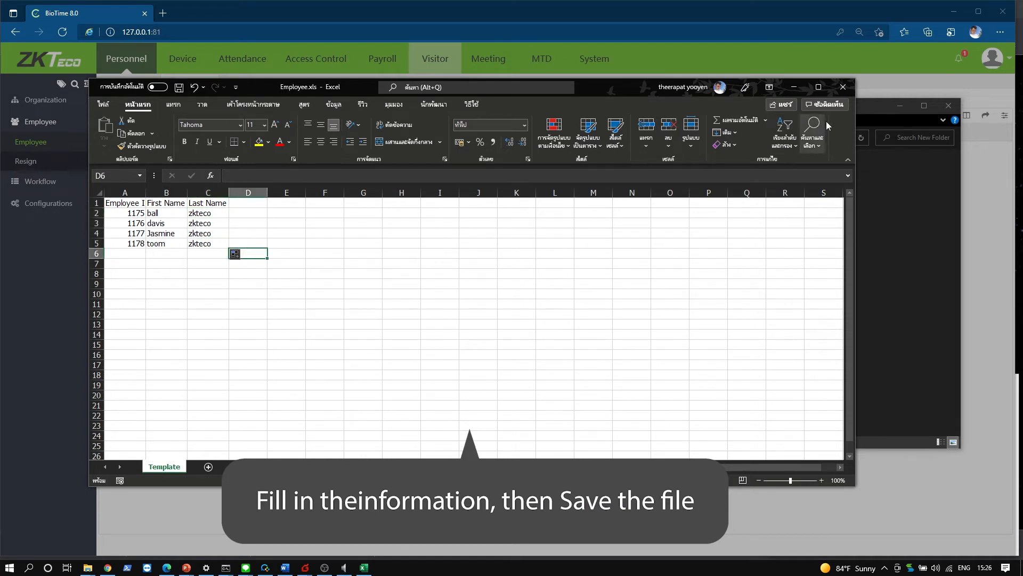
- Close the Employee.xls workbook, saving the changes, and return to the Import Employee dialog in BioTime
left_click(842, 87)
left_click(834, 226)
left_click(277, 314)
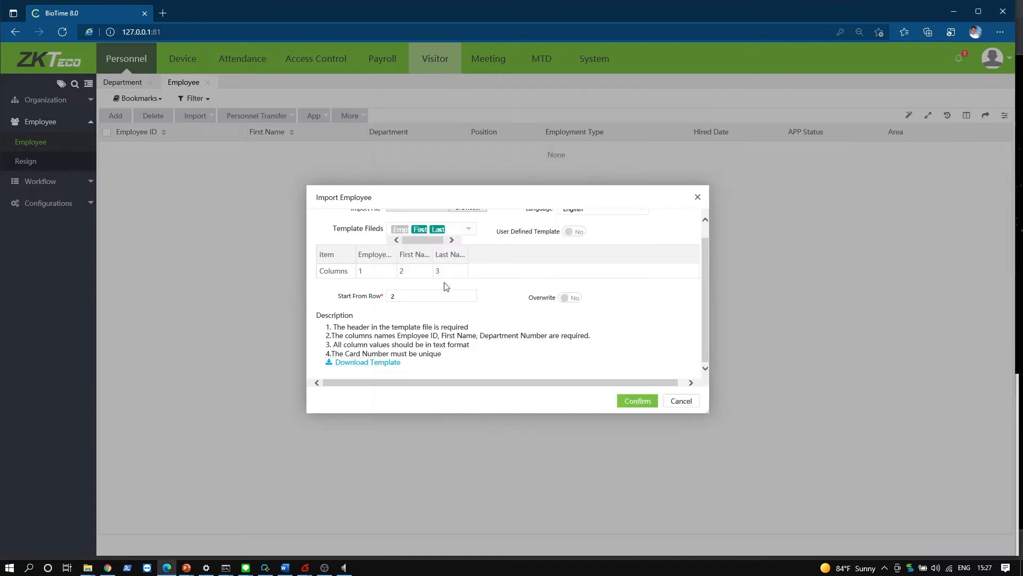
- Choose the filled-in Employee.xls as the import file, run the employee import and close the progress window
left_click(464, 224)
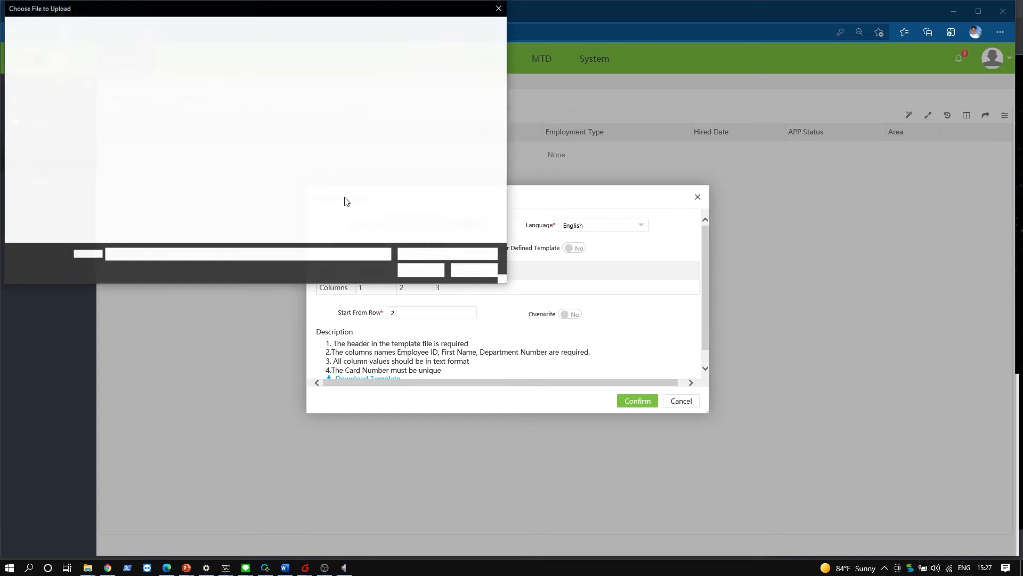
double_click(357, 94)
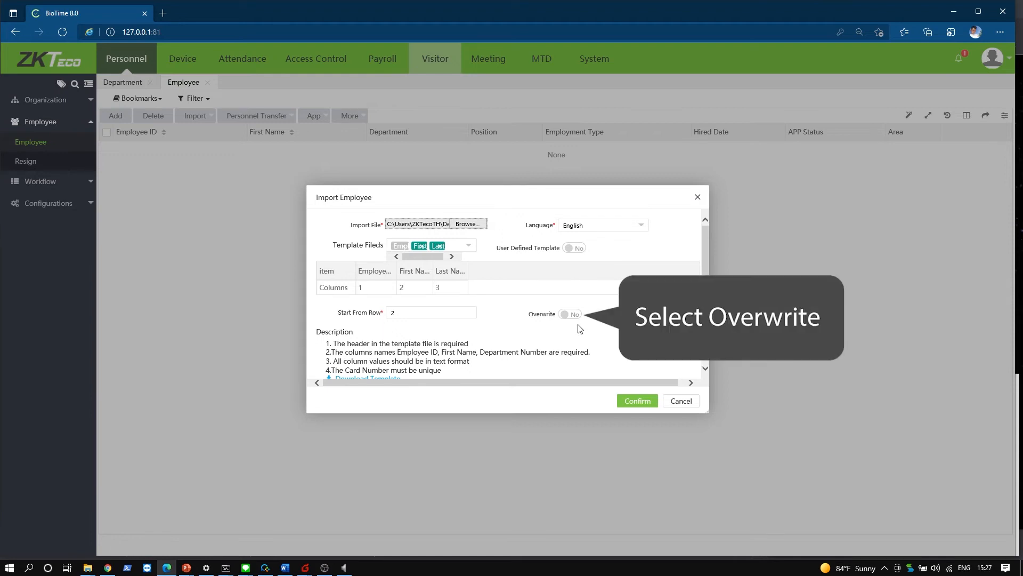
left_click(626, 402)
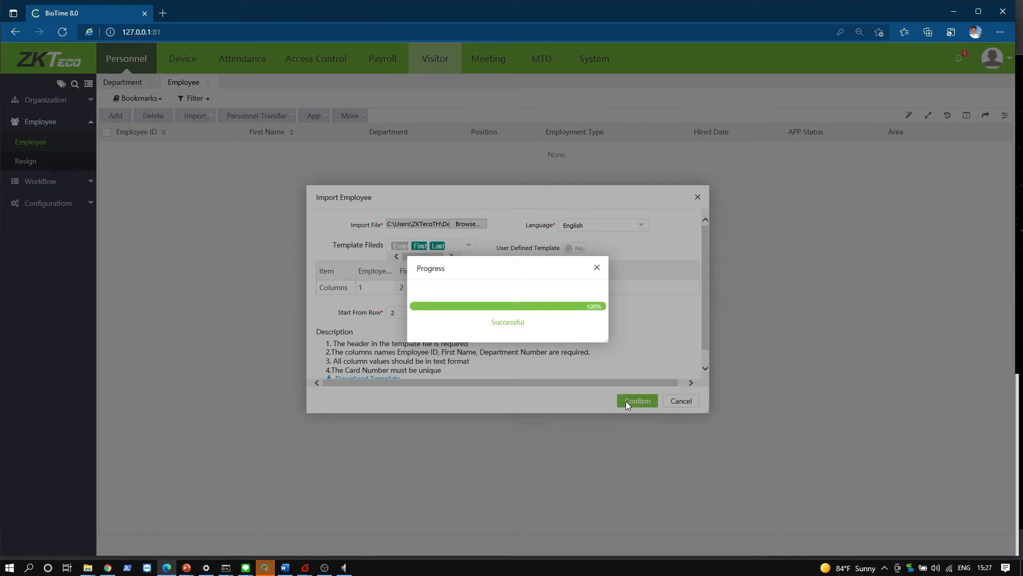
left_click(597, 268)
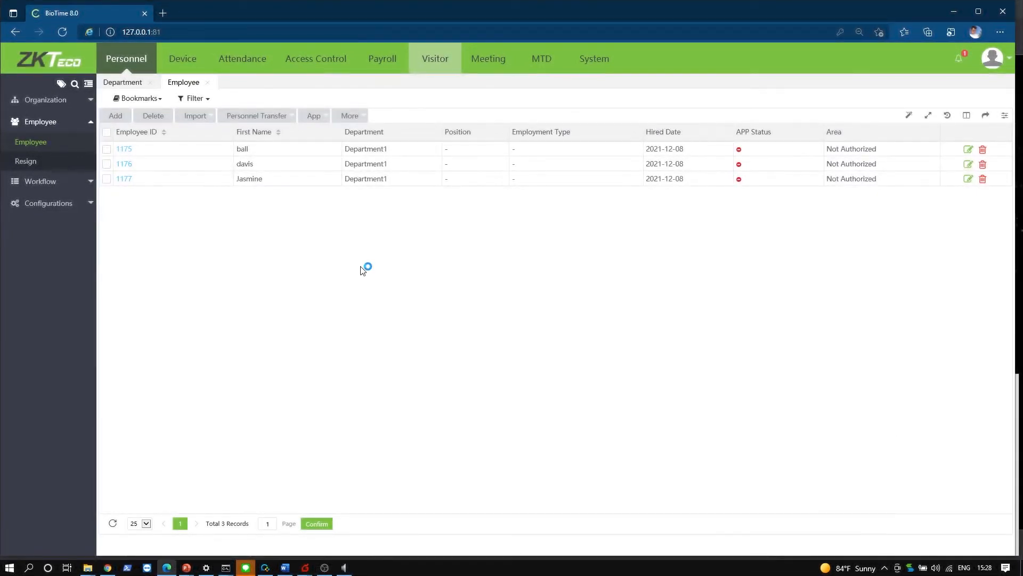
- From the Personnel employee list, transfer all listed employees to the area CW with the Append policy
left_click(146, 61)
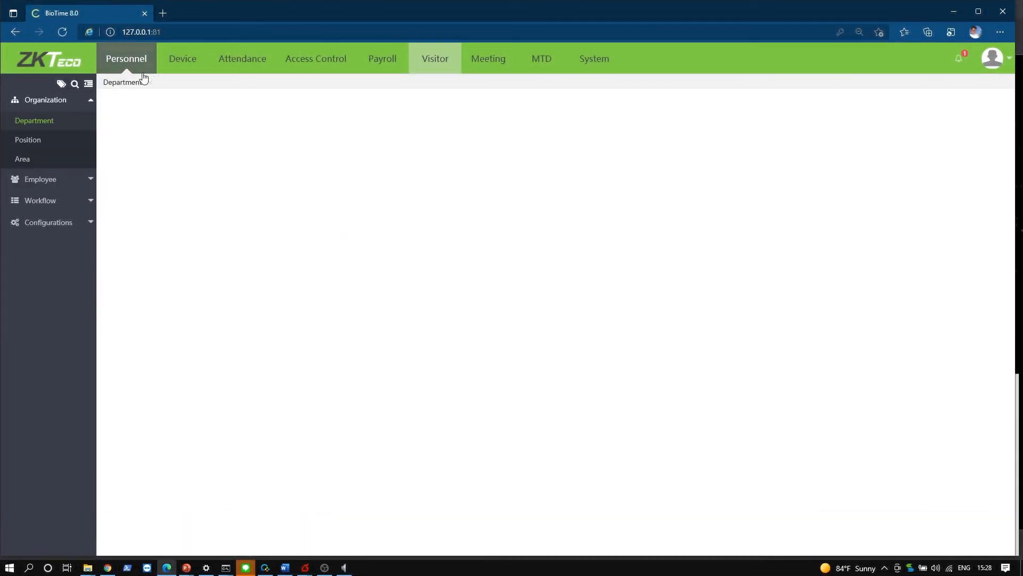
left_click(35, 188)
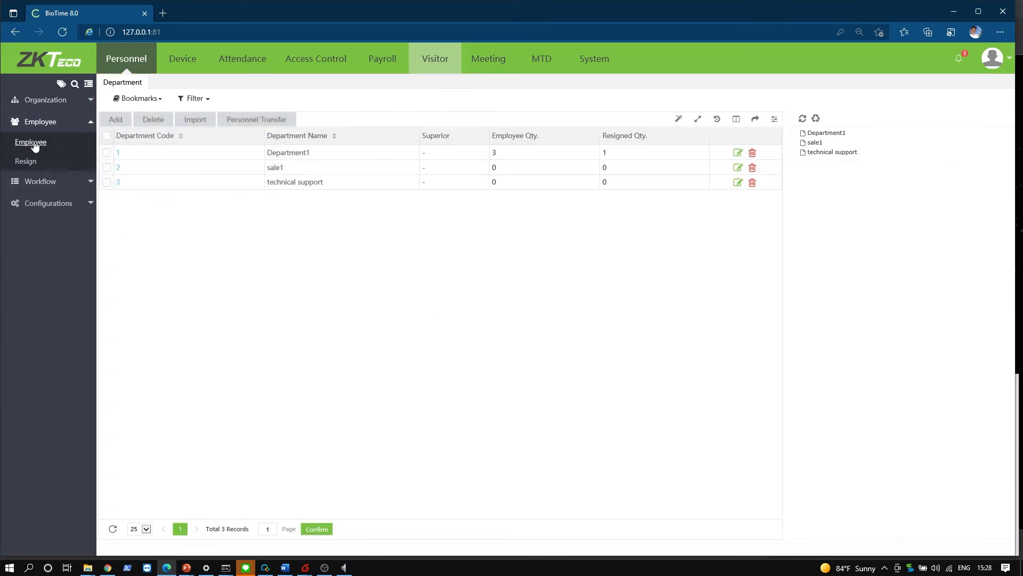
left_click(35, 143)
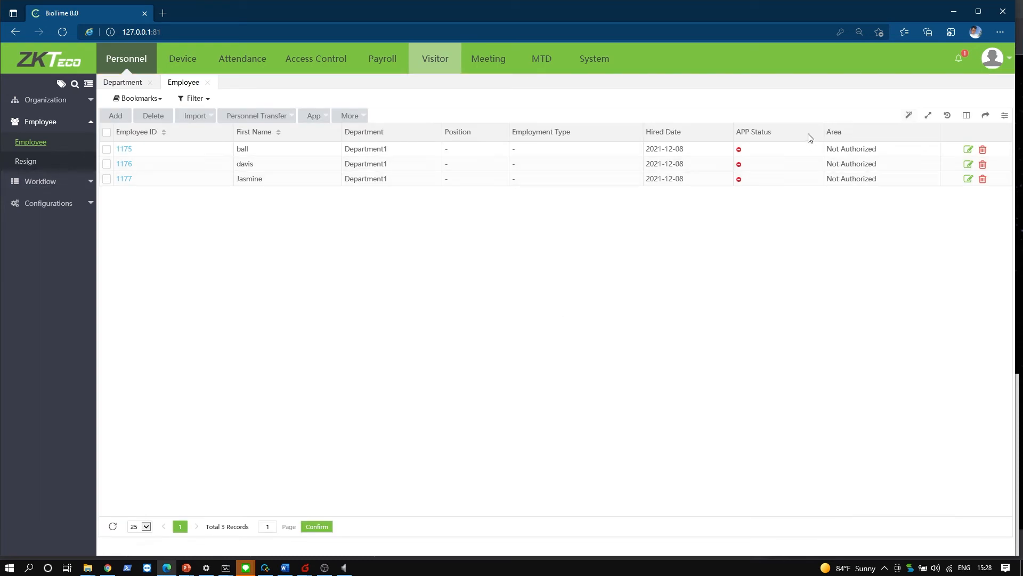
left_click(106, 132)
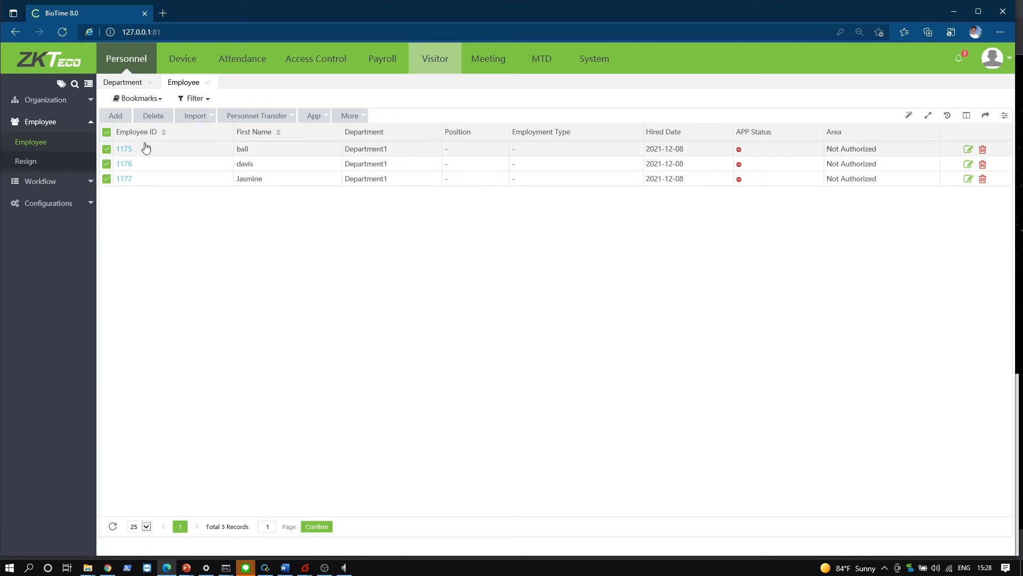
left_click(268, 116)
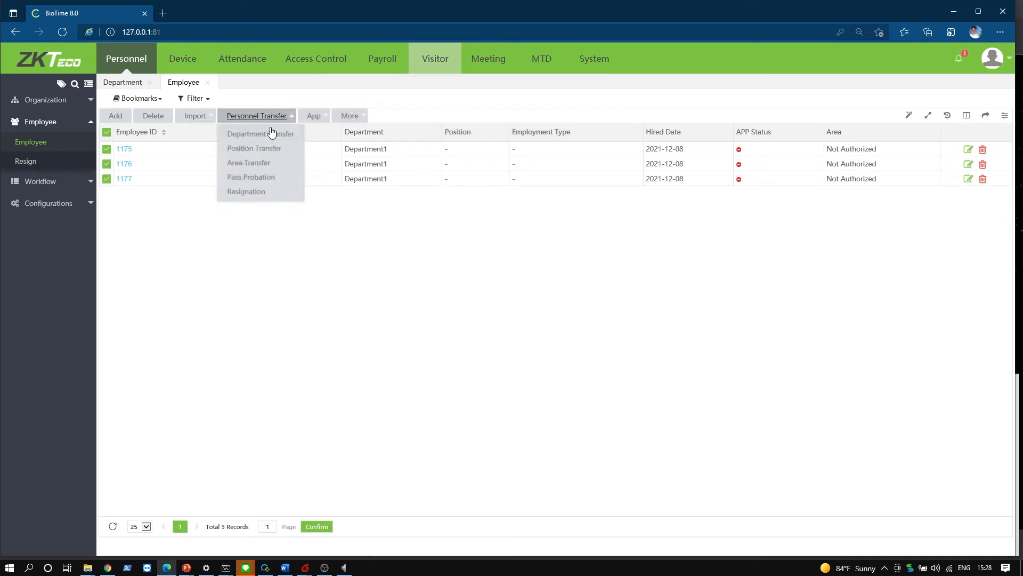
left_click(252, 165)
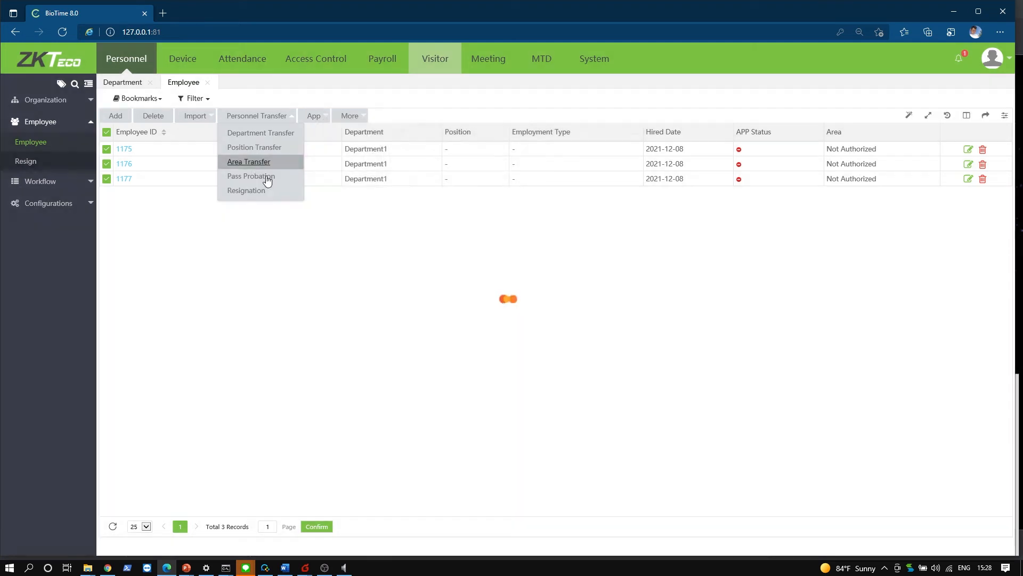
left_click(497, 255)
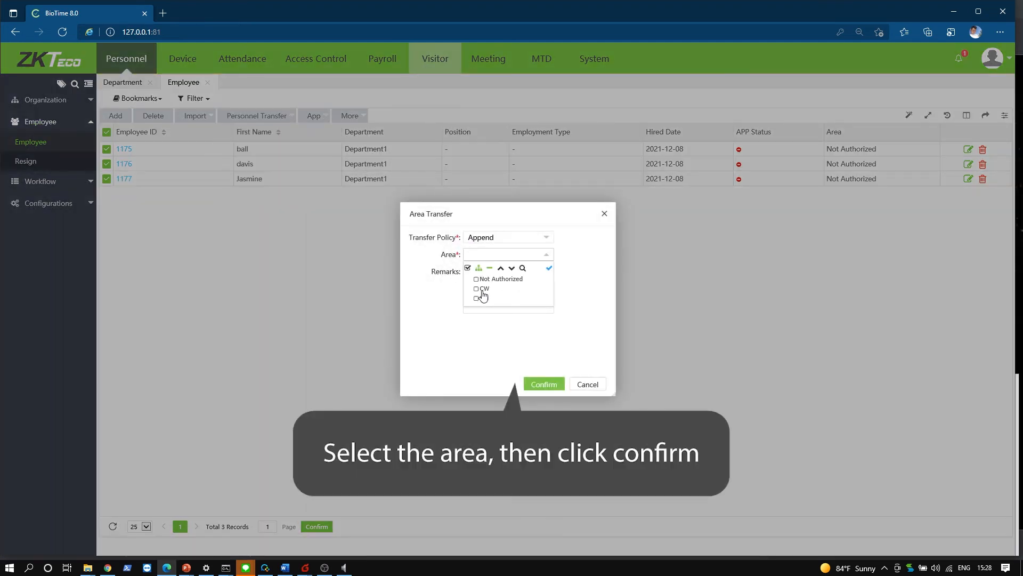
left_click(554, 391)
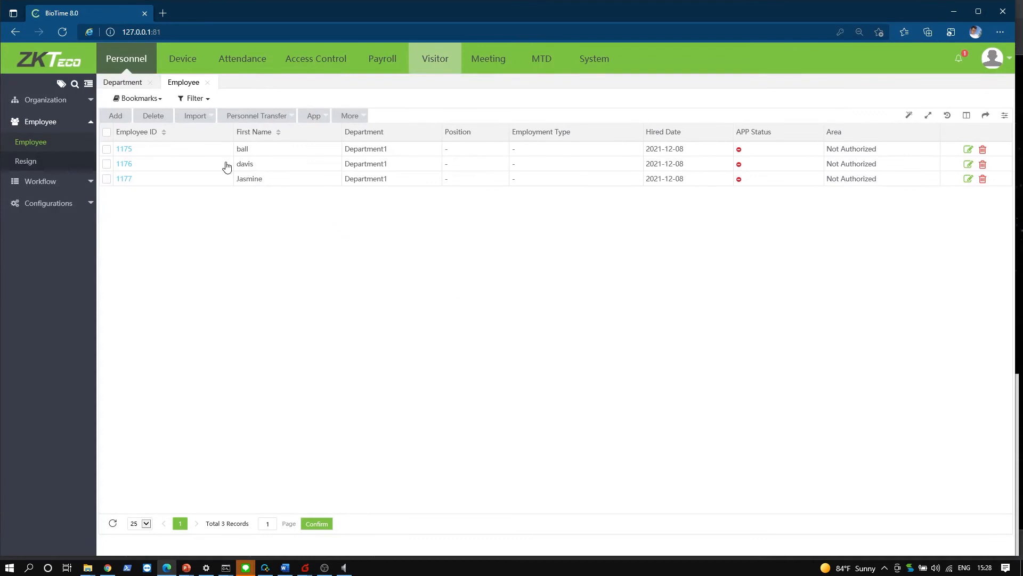
- From the Personnel employee list, transfer all listed employees to the technical support department
left_click(147, 62)
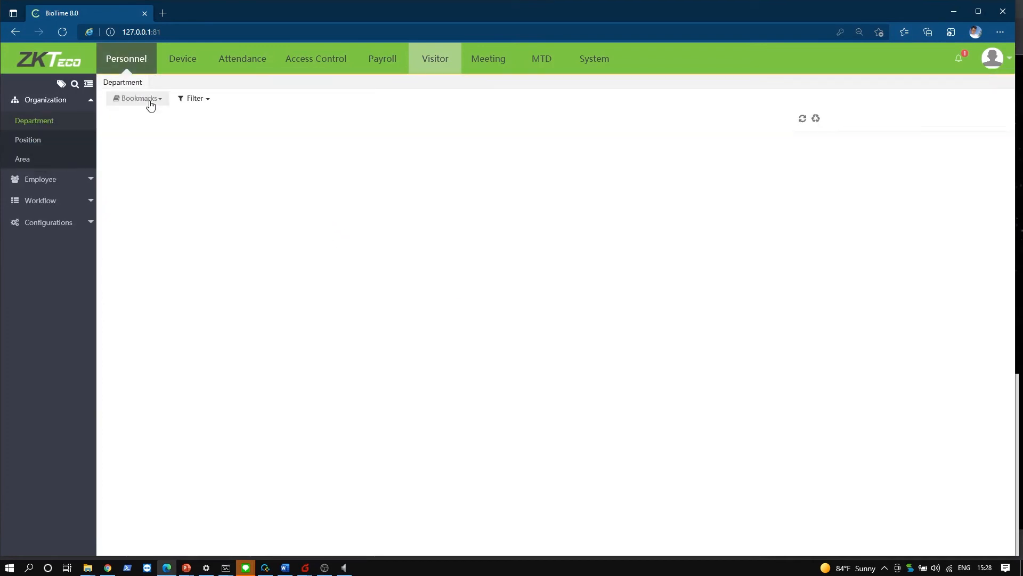
left_click(33, 183)
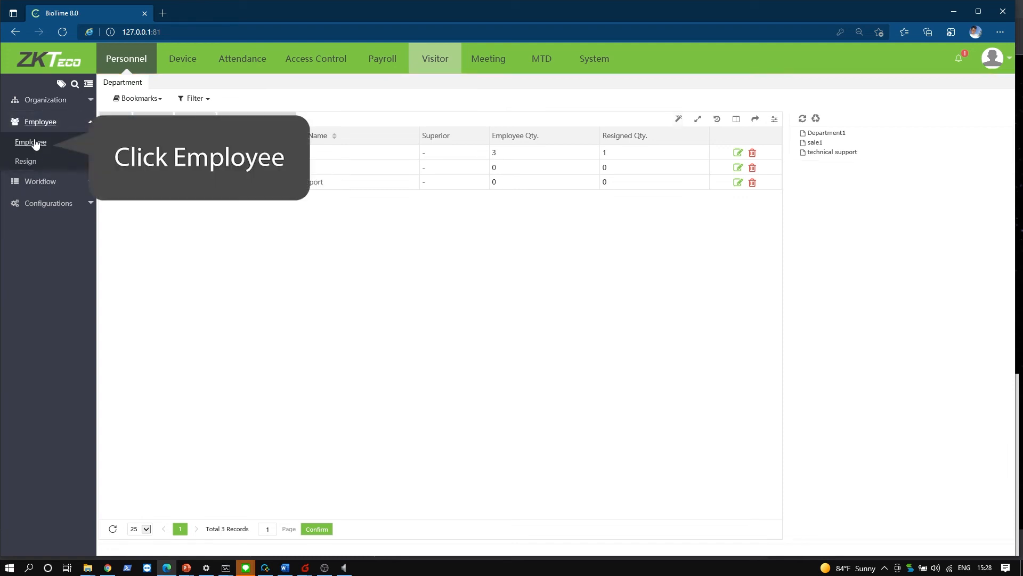
left_click(35, 143)
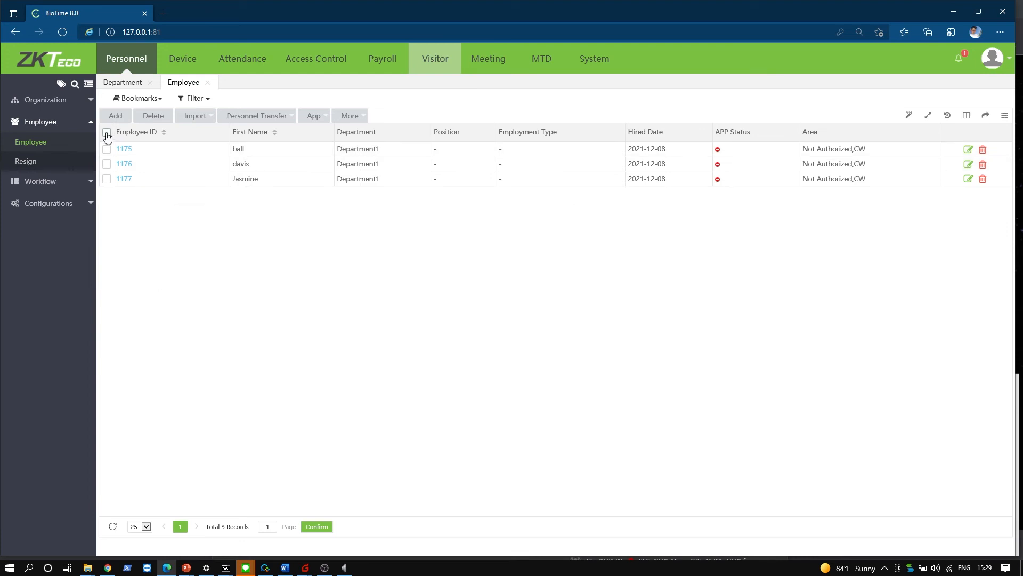
left_click(281, 118)
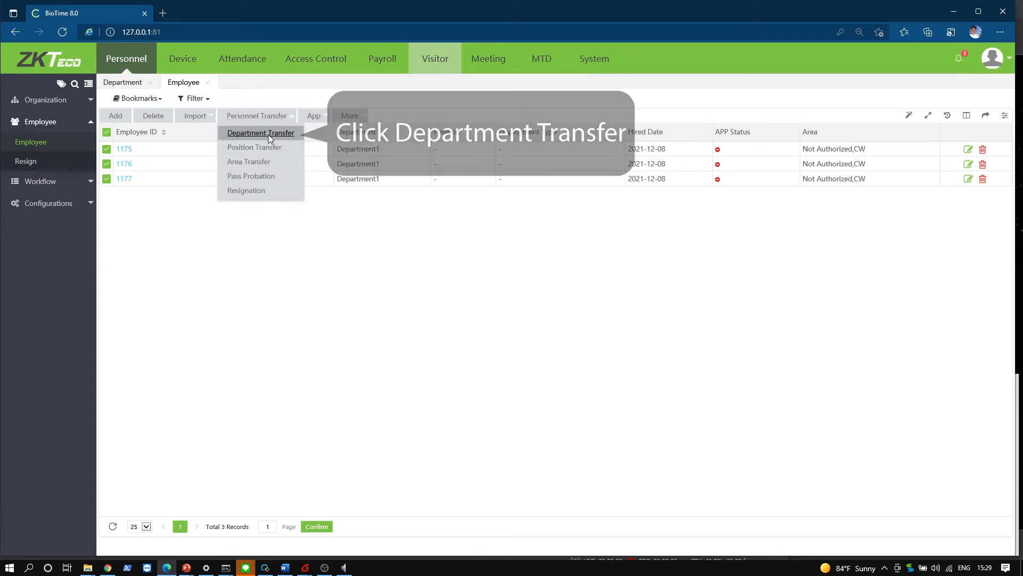
left_click(268, 135)
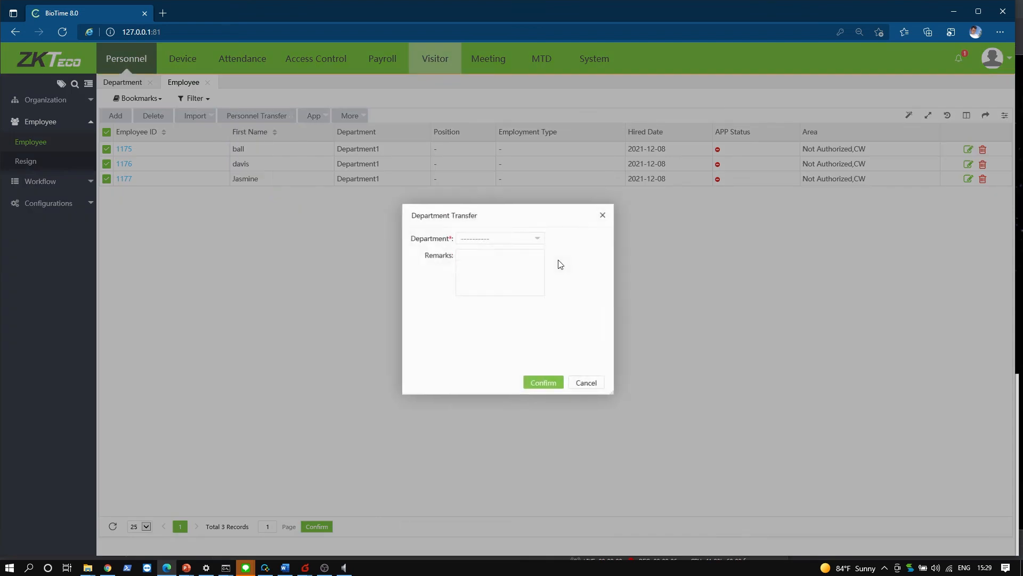
left_click(527, 241)
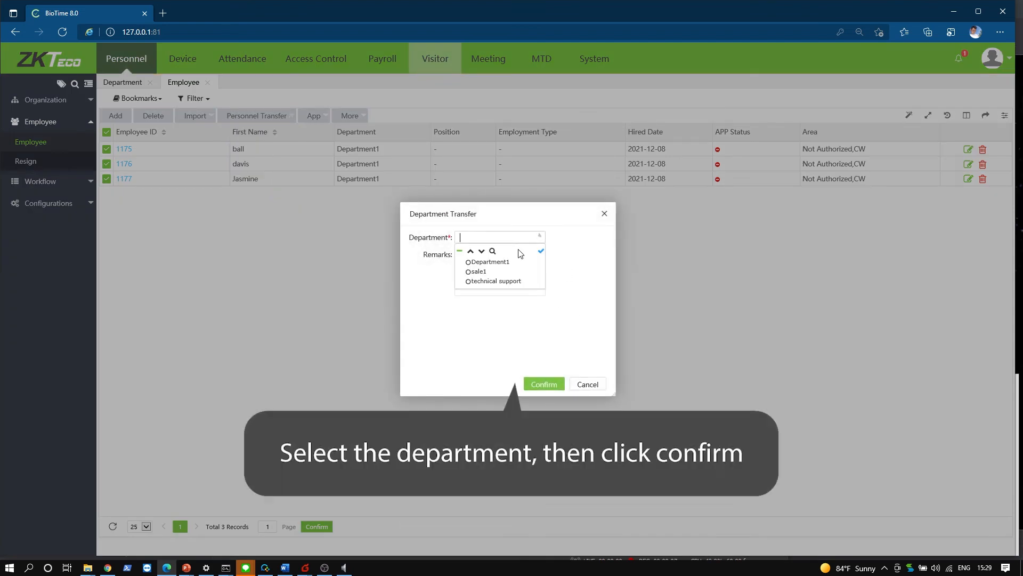
left_click(482, 284)
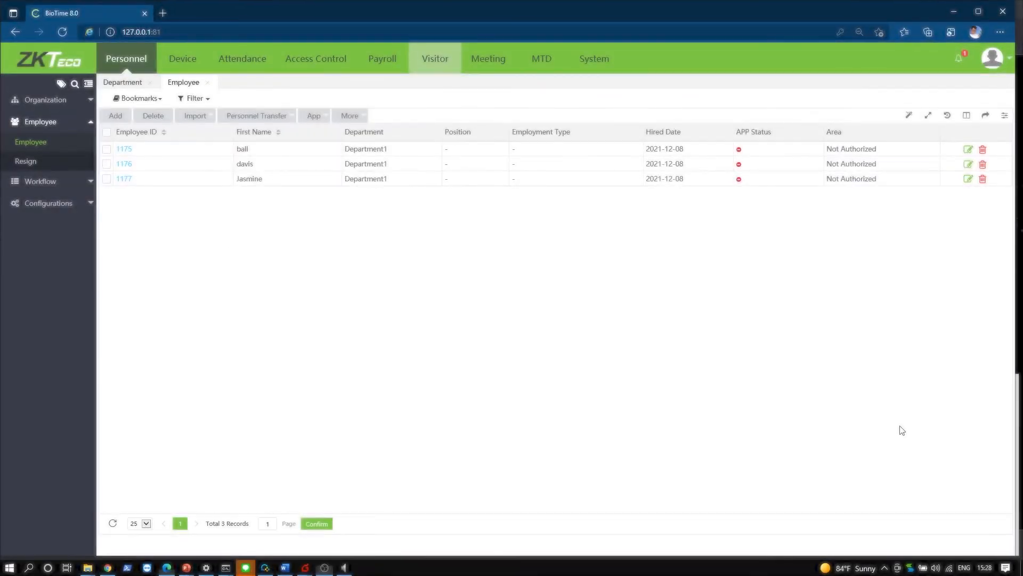
- From the Personnel employee list, transfer the second and third listed employees to the position employee 1
left_click(147, 62)
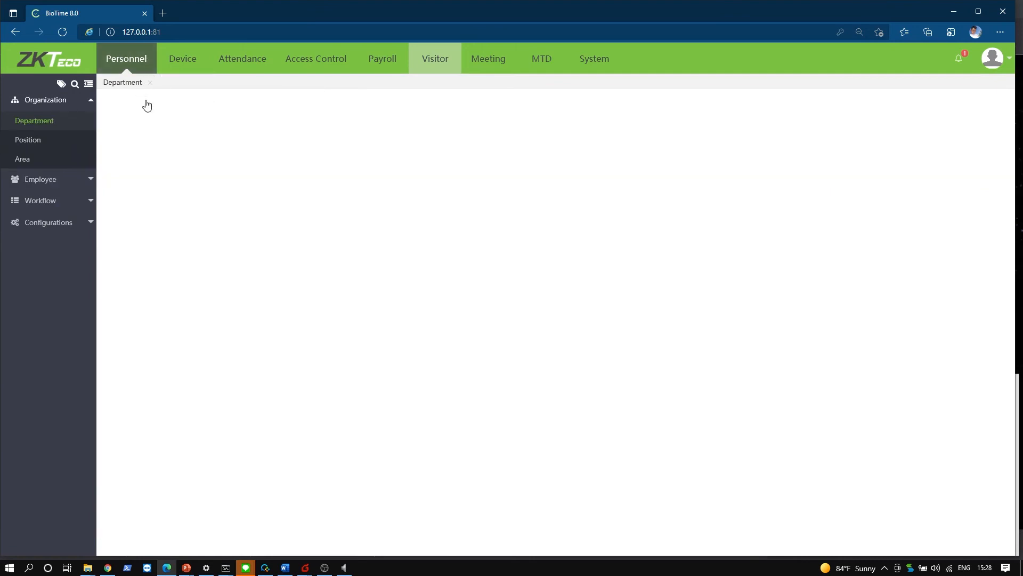
left_click(35, 181)
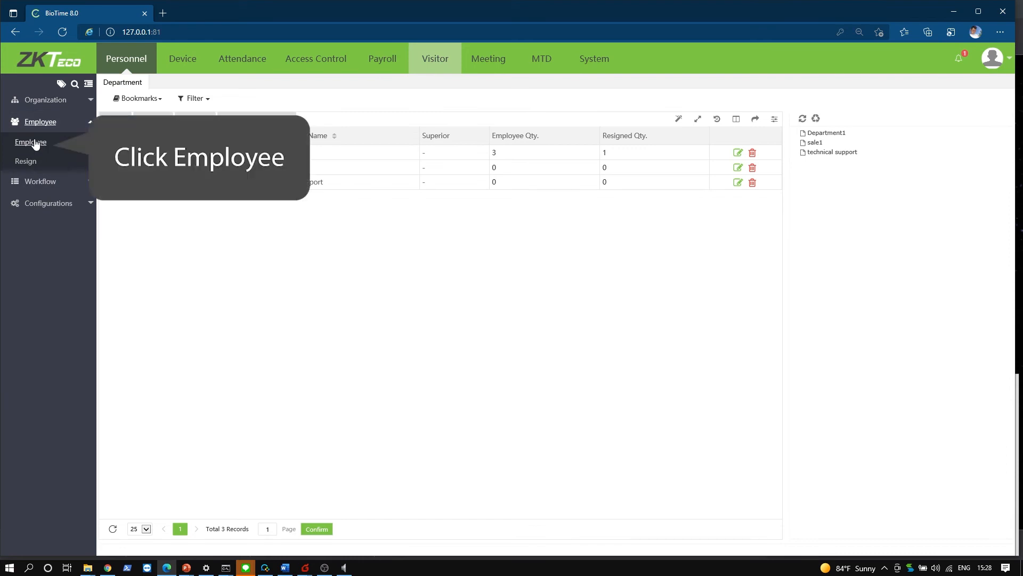
left_click(34, 142)
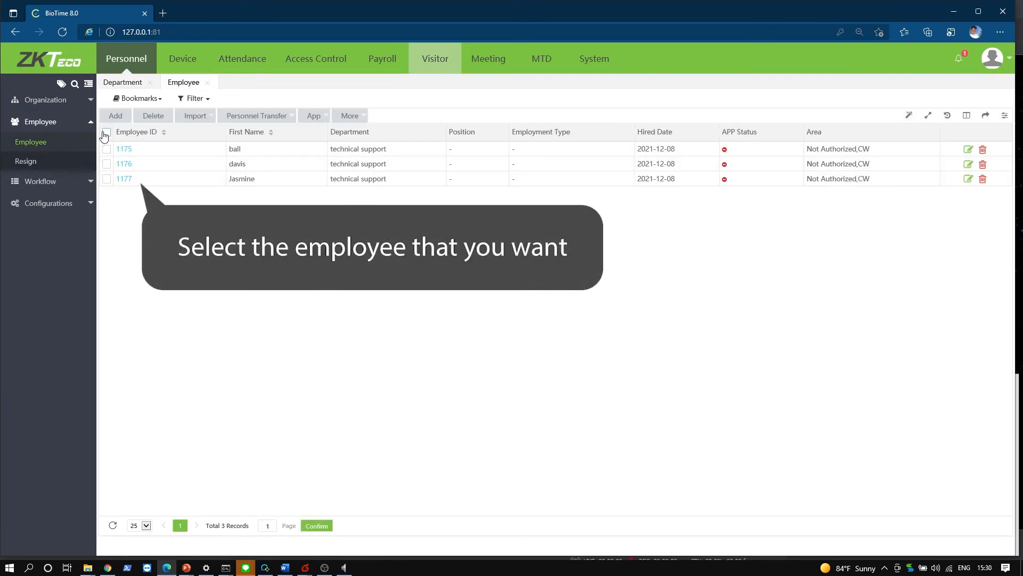
left_click(106, 132)
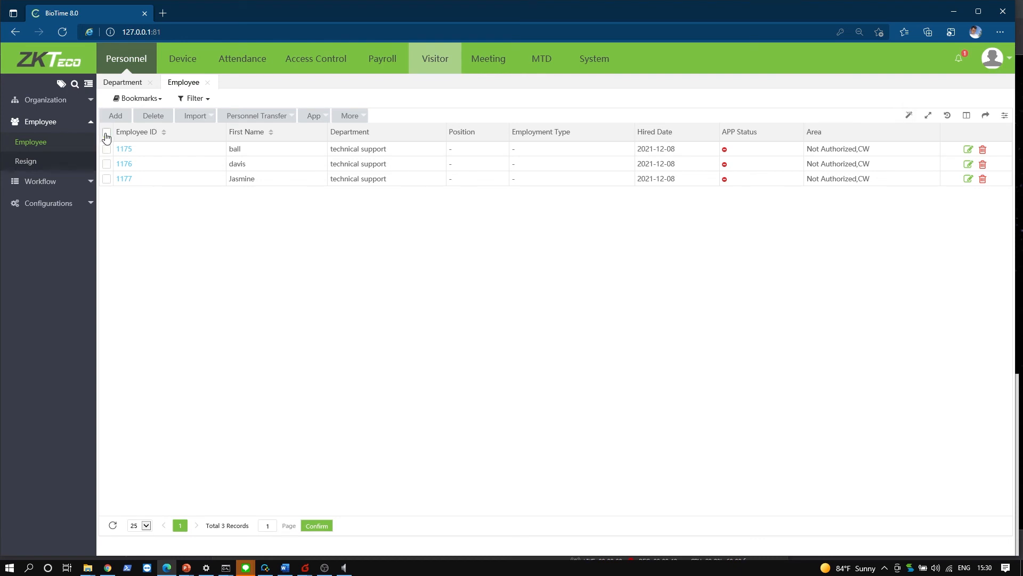
left_click(107, 163)
left_click(106, 178)
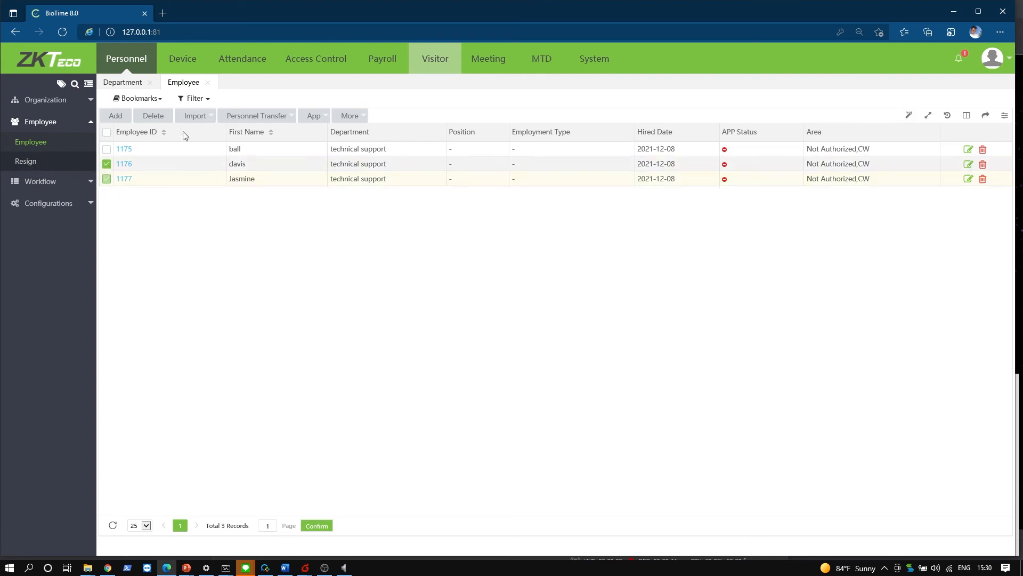
left_click(242, 117)
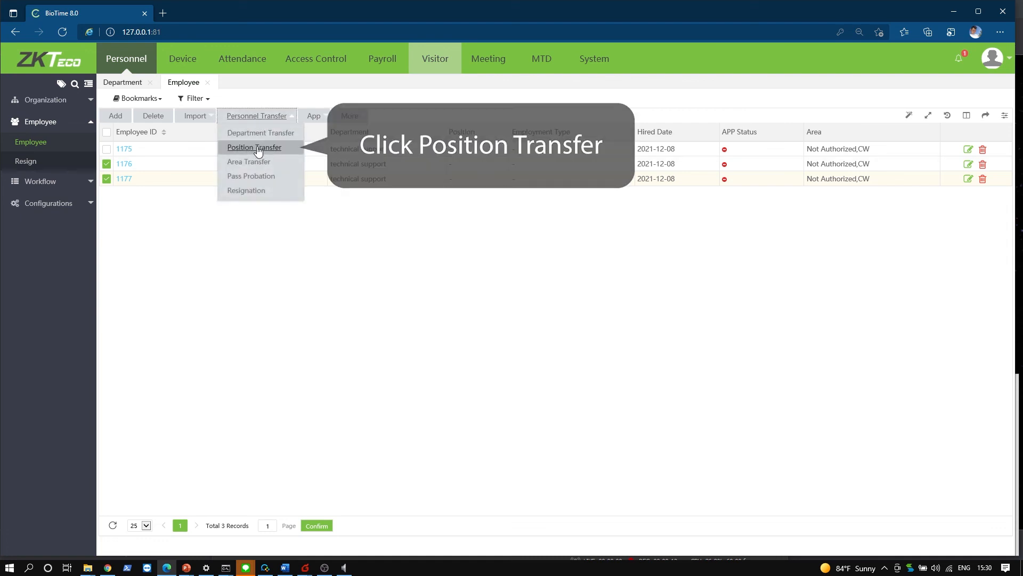
left_click(263, 149)
left_click(515, 237)
left_click(474, 272)
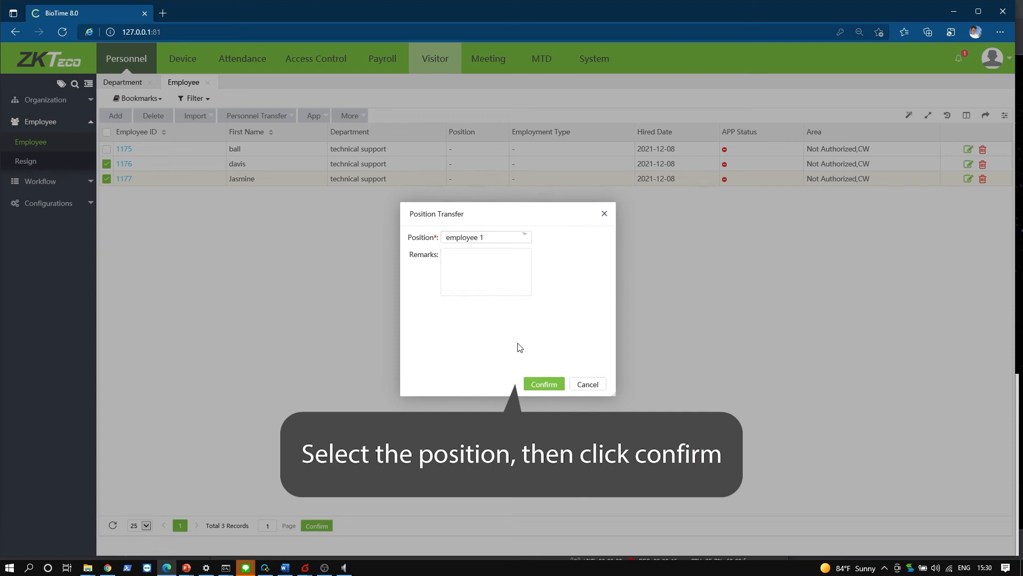
left_click(544, 384)
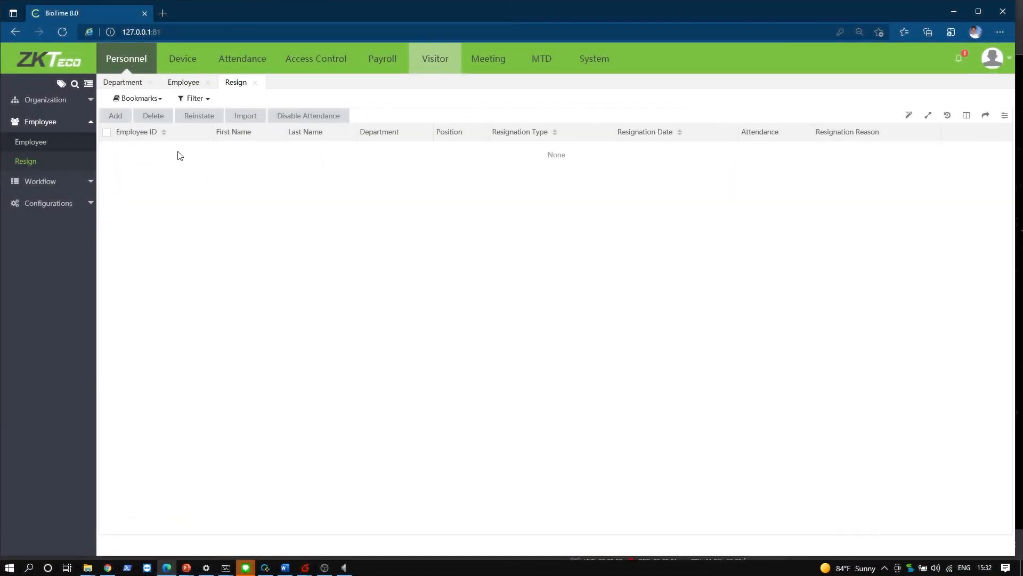
- From the Personnel resignation list, start adding a resignation and choose only the second listed employee
left_click(142, 61)
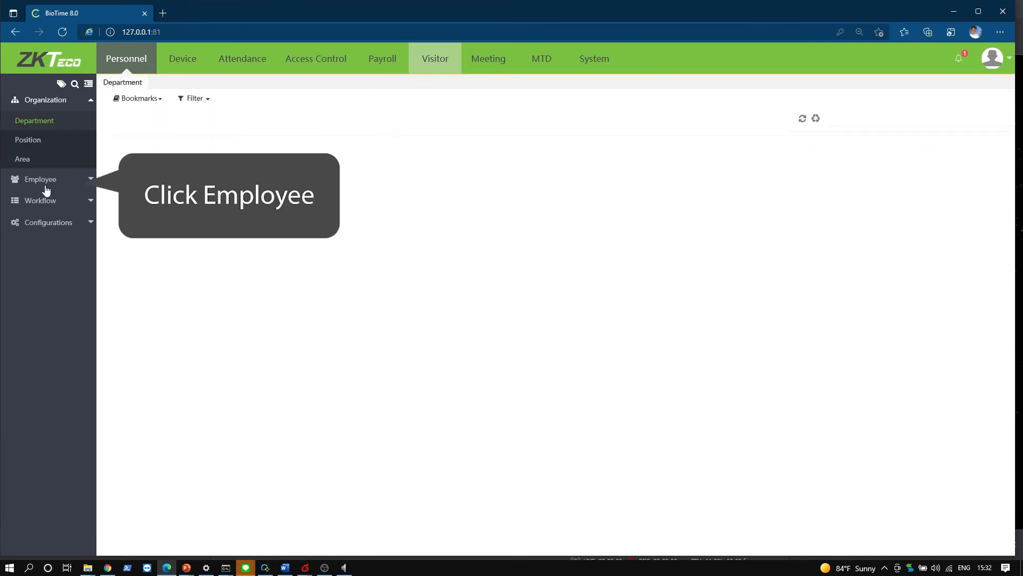
left_click(45, 183)
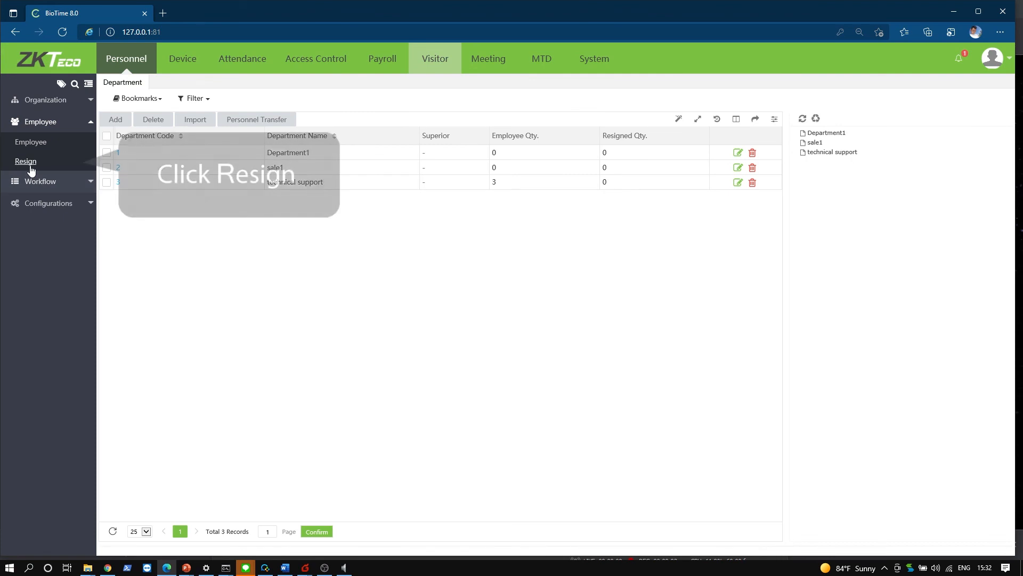
left_click(30, 167)
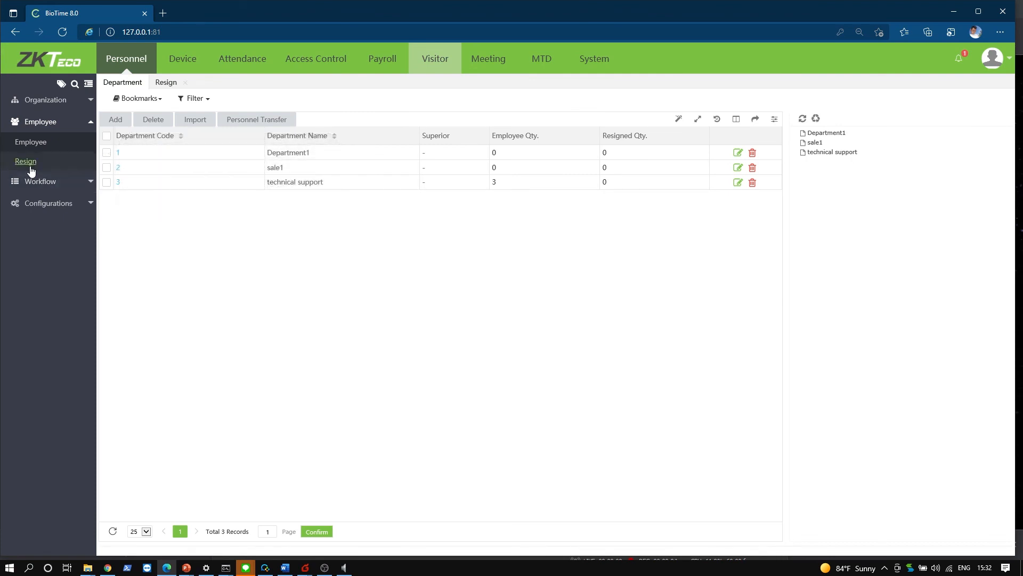
left_click(115, 117)
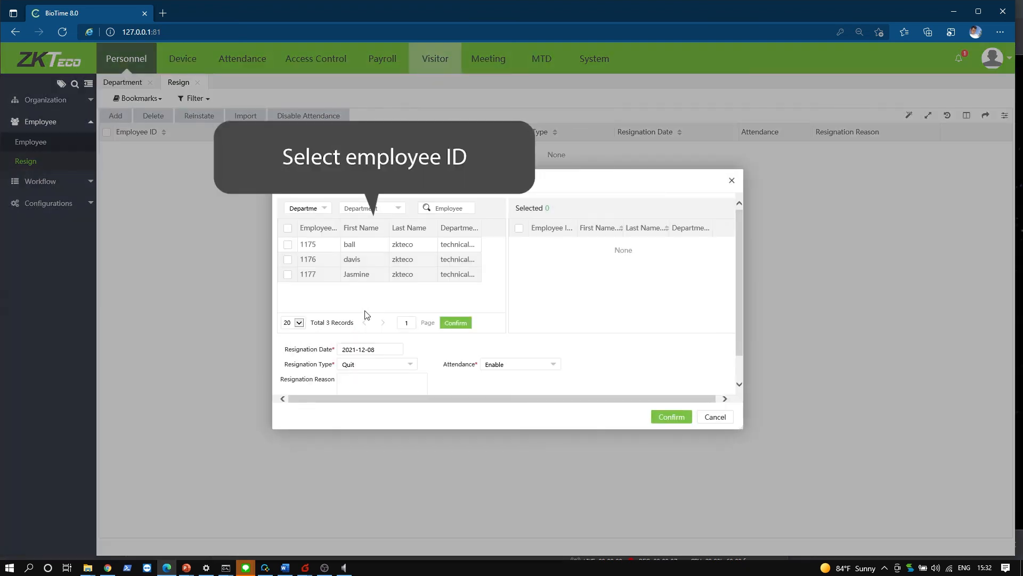
left_click(288, 275)
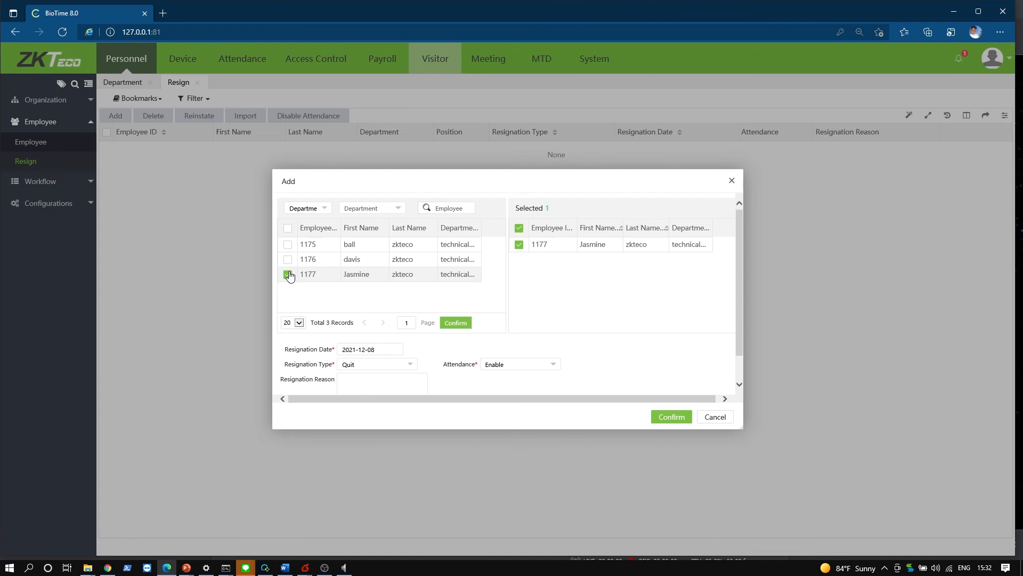
left_click(288, 260)
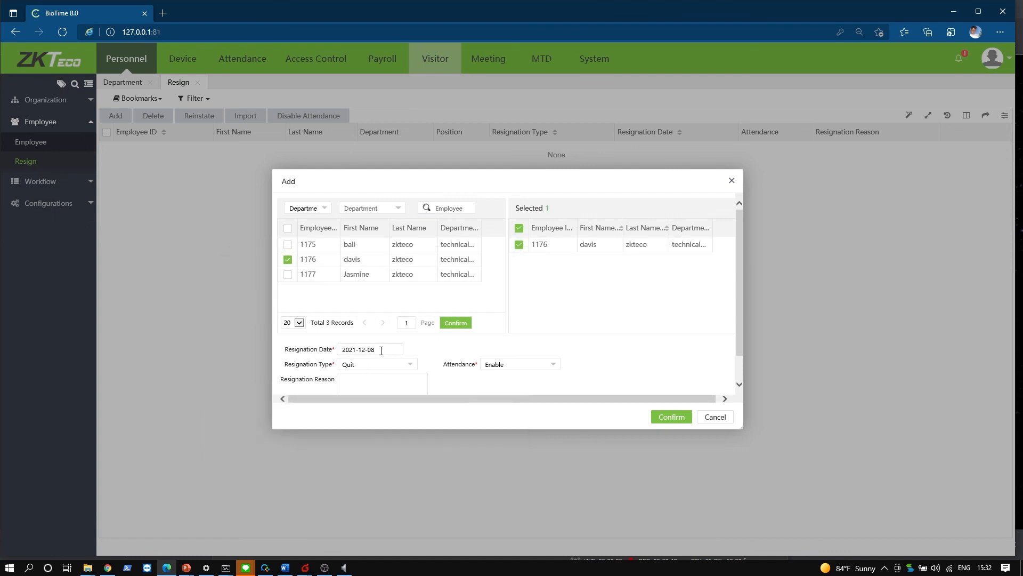
- Set the resignation date to 2021-12-09, attendance to Disable and the reason to note, and save the resignation
left_click(381, 350)
left_click(419, 422)
left_click(516, 366)
left_click(507, 389)
scroll(688, 367, "down", 1)
left_click(366, 358)
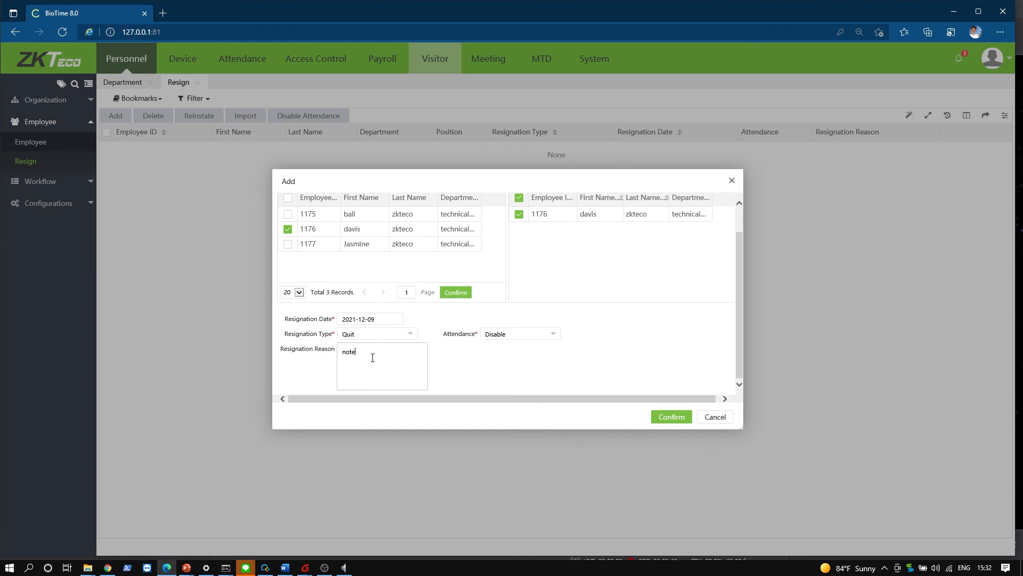
left_click(672, 417)
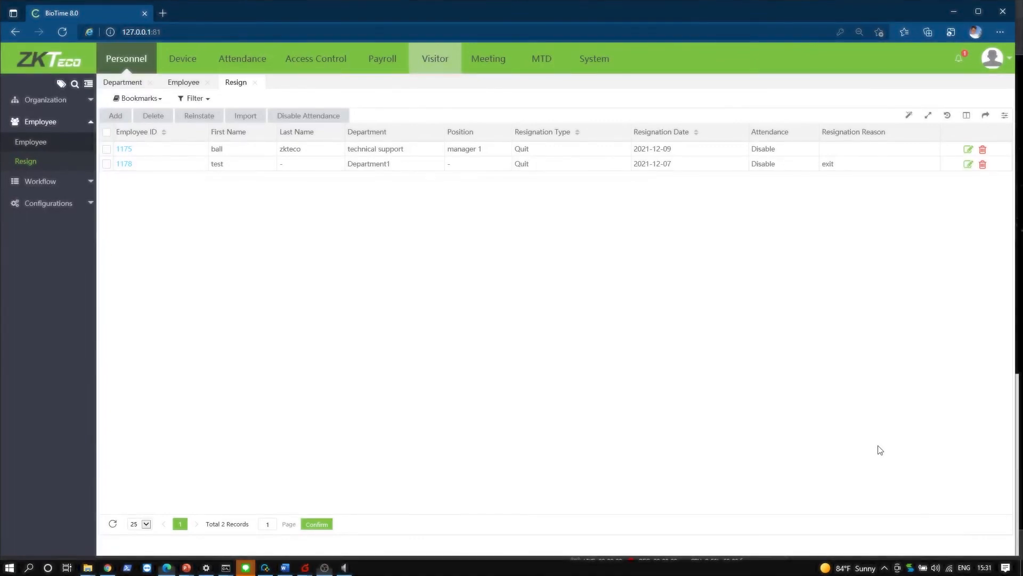
- Delete all records from the resignation list and confirm the deletion
left_click(106, 132)
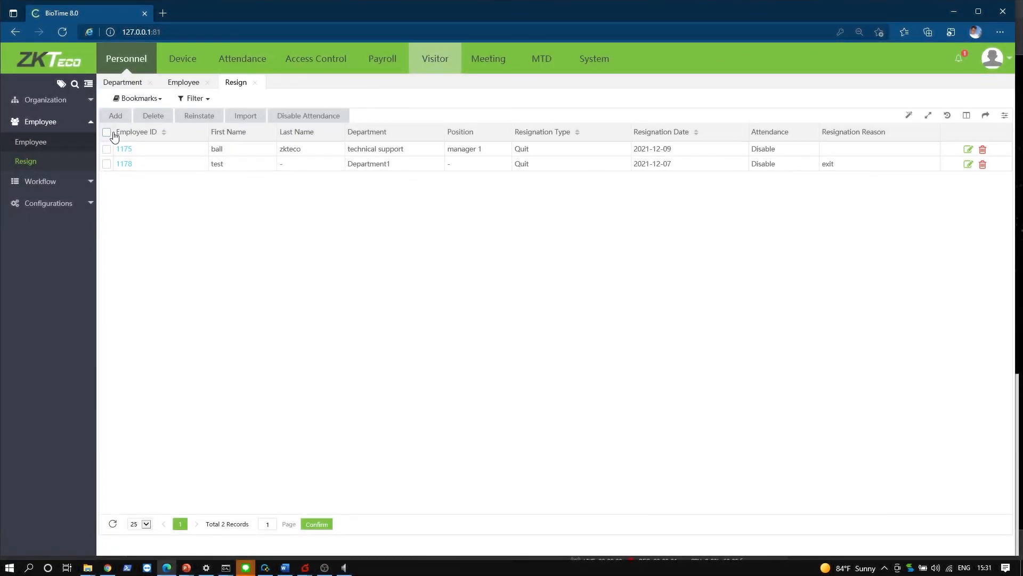
left_click(154, 116)
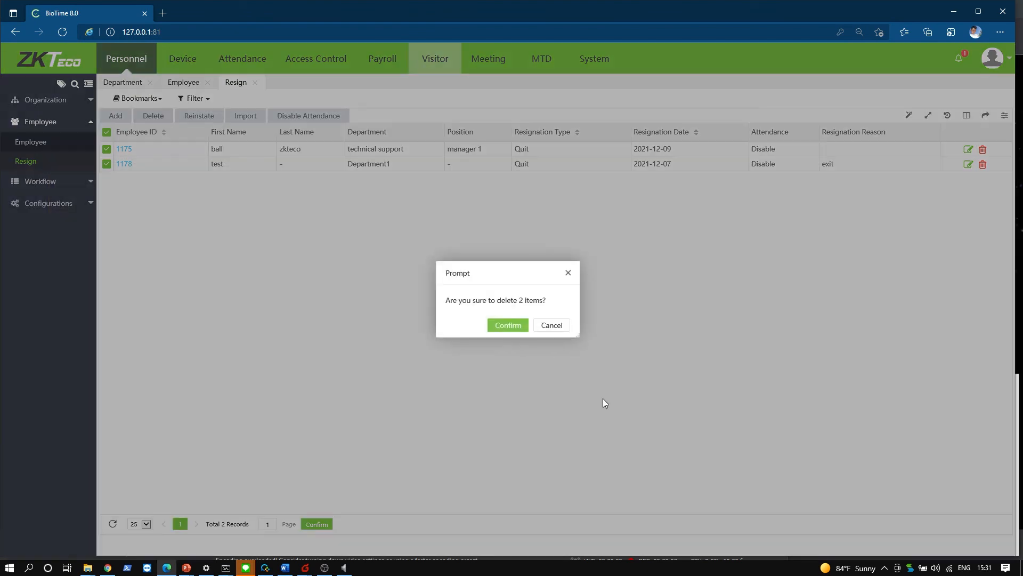
left_click(509, 326)
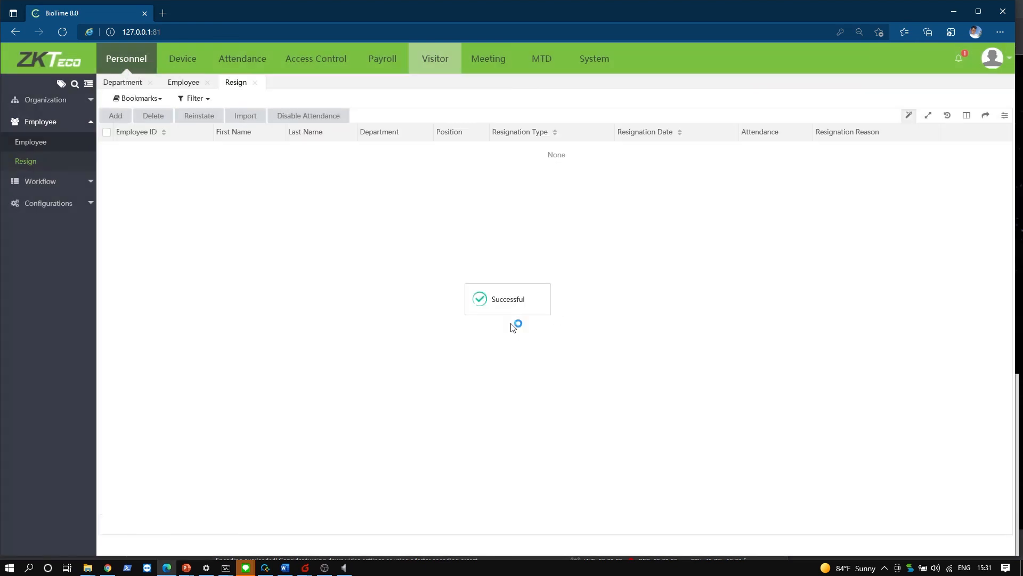